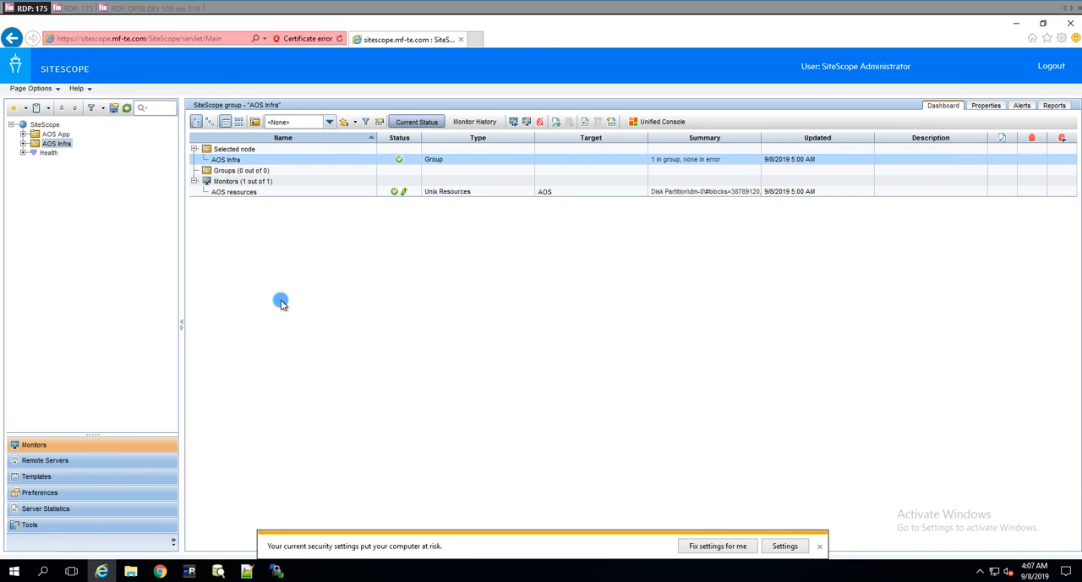
click(222, 571)
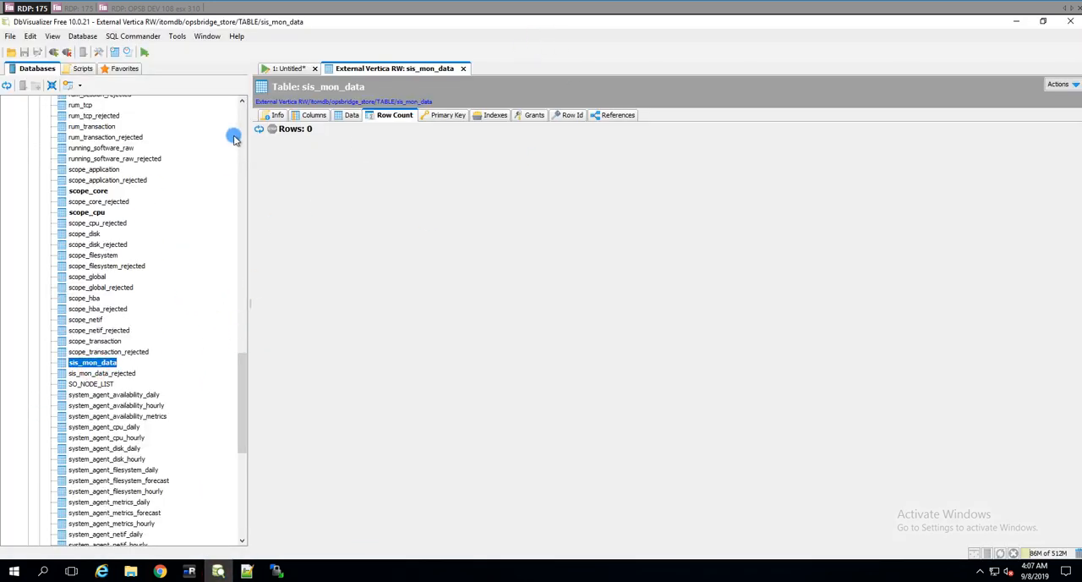
click(189, 571)
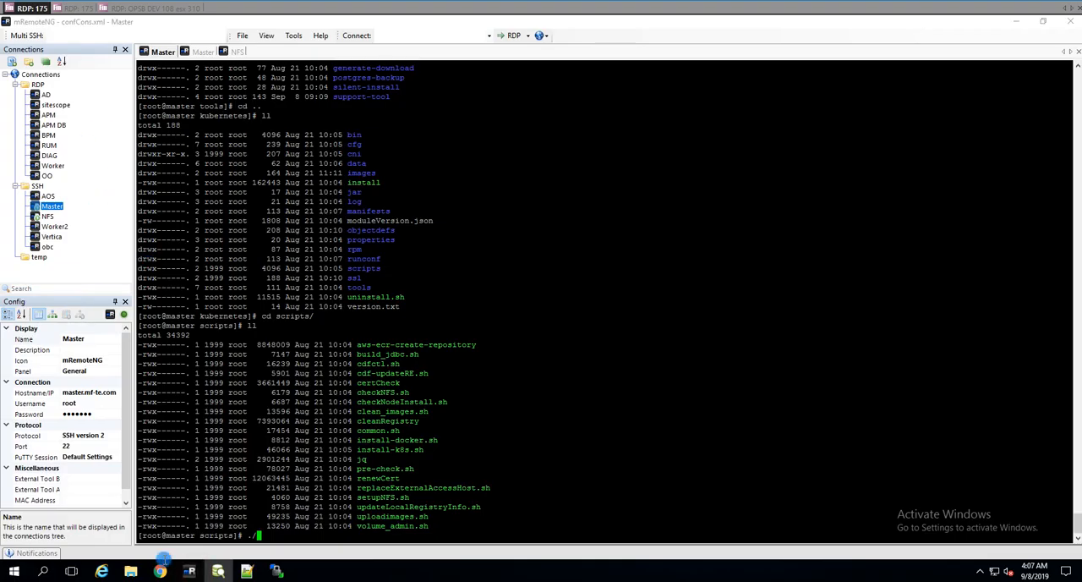
click(159, 571)
click(103, 572)
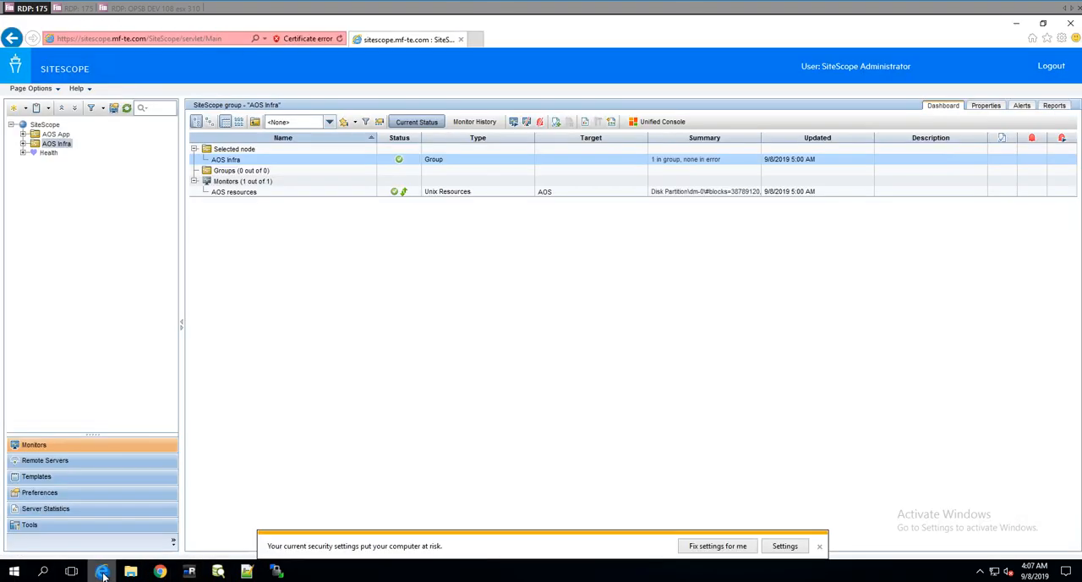
Step: Inspect the COSO tag and its value in SiteScope's Search/Filter Tags preferences, leaving it without changes
click(40, 492)
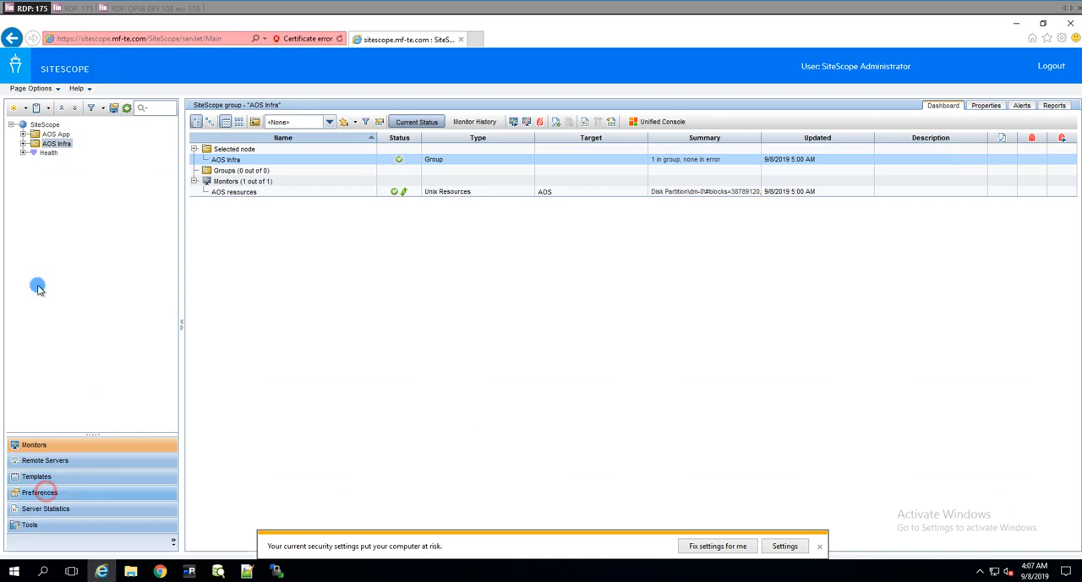
click(76, 397)
click(214, 163)
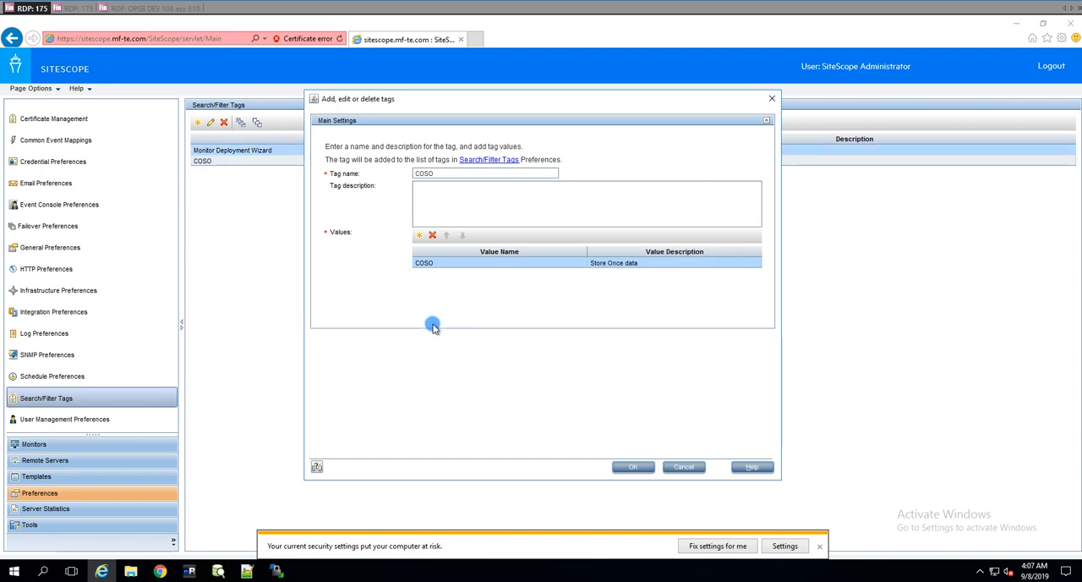
double_click(658, 262)
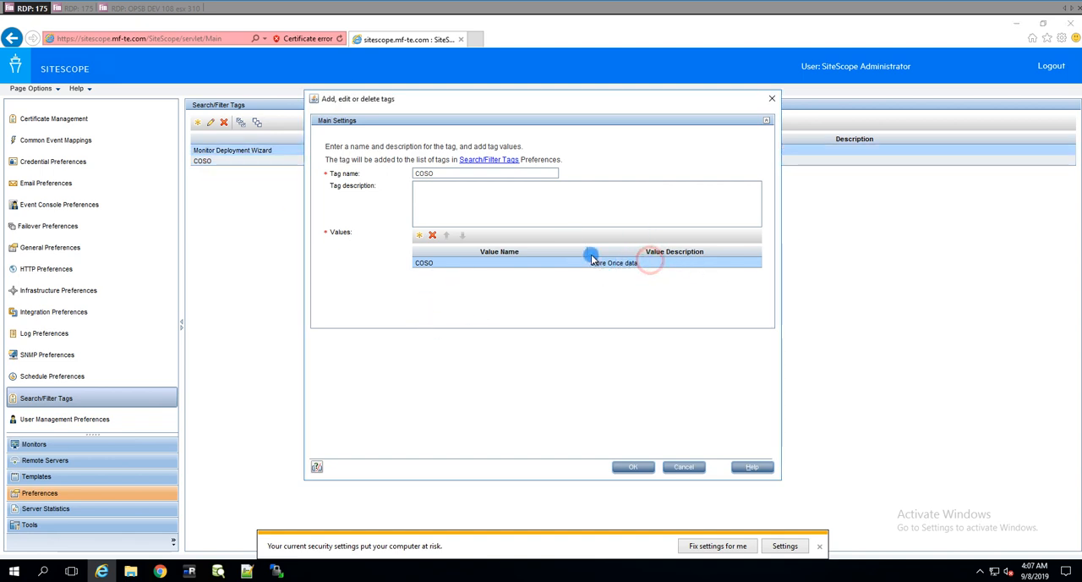
click(684, 467)
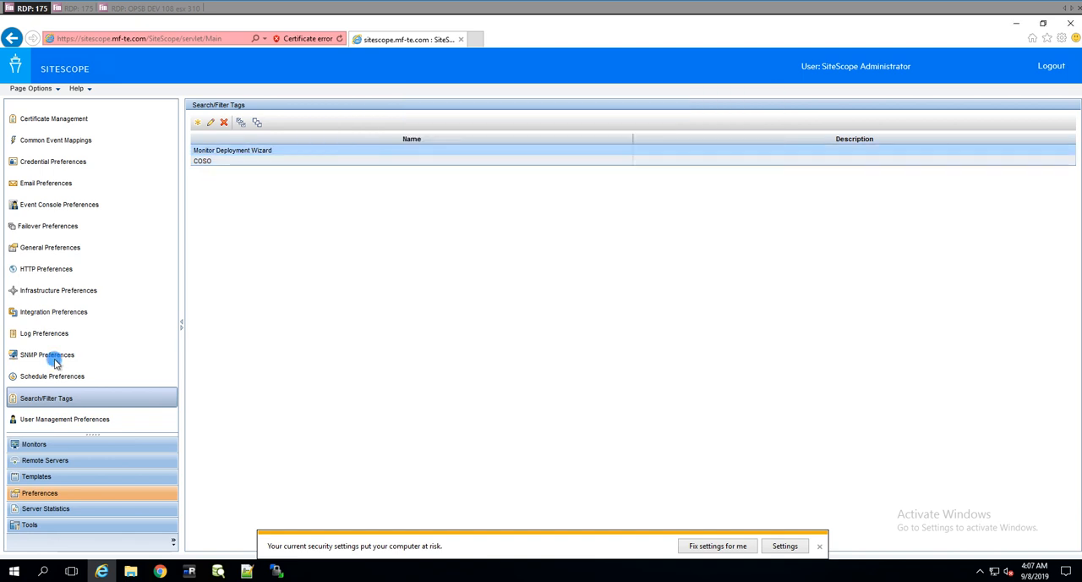
Step: Switch to Operations Bridge Manager in Chrome and go to Management Templates & Aspects in the Monitoring administration
click(189, 571)
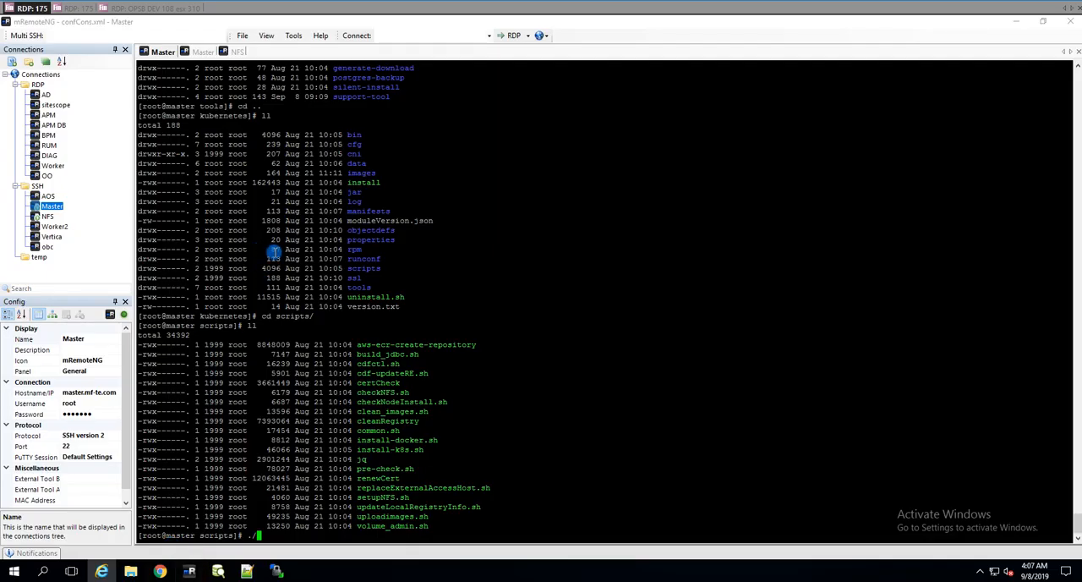
click(159, 570)
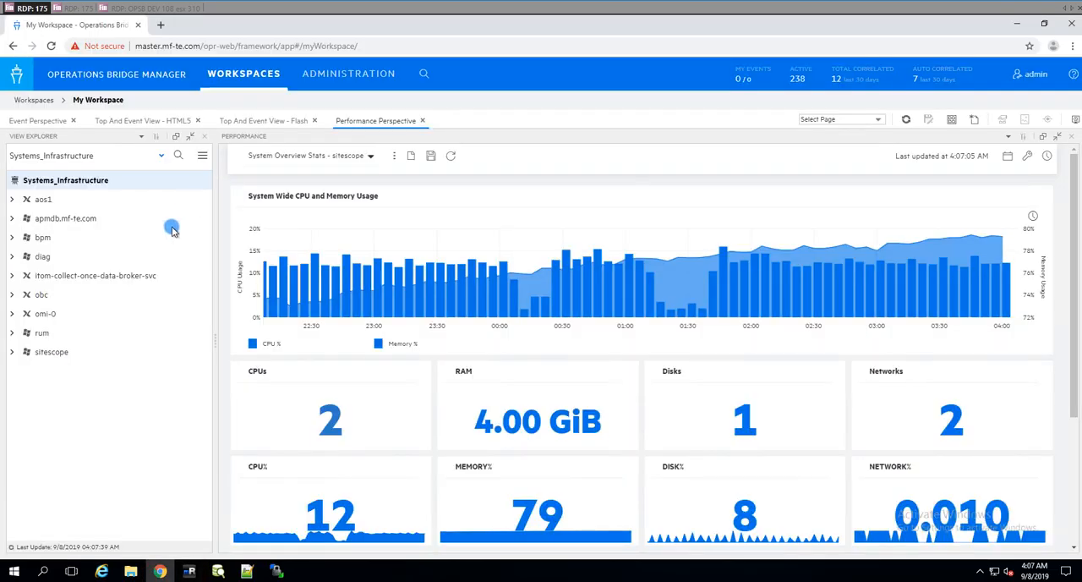
click(364, 74)
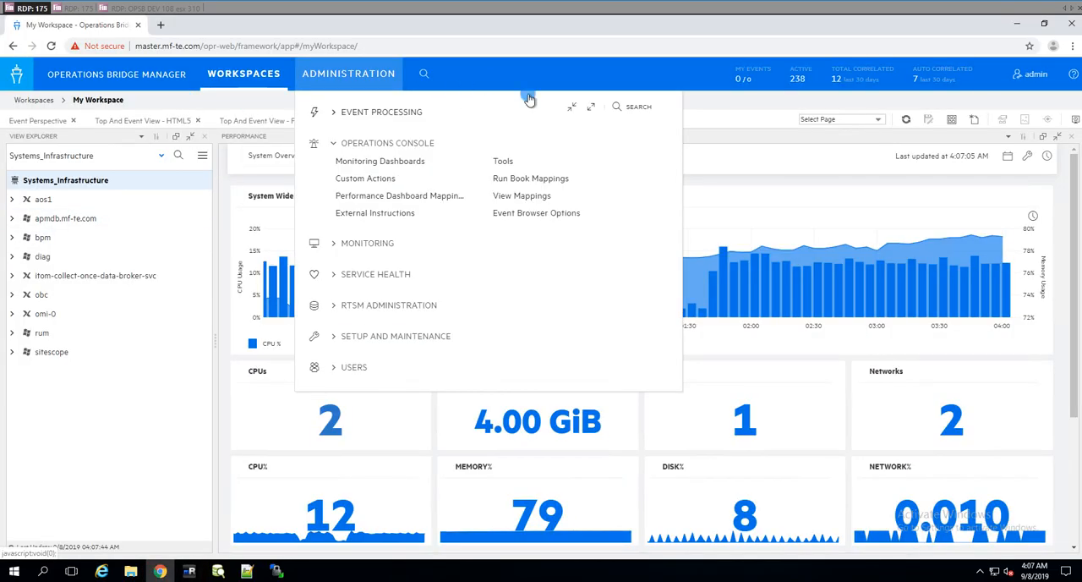
click(406, 168)
click(358, 243)
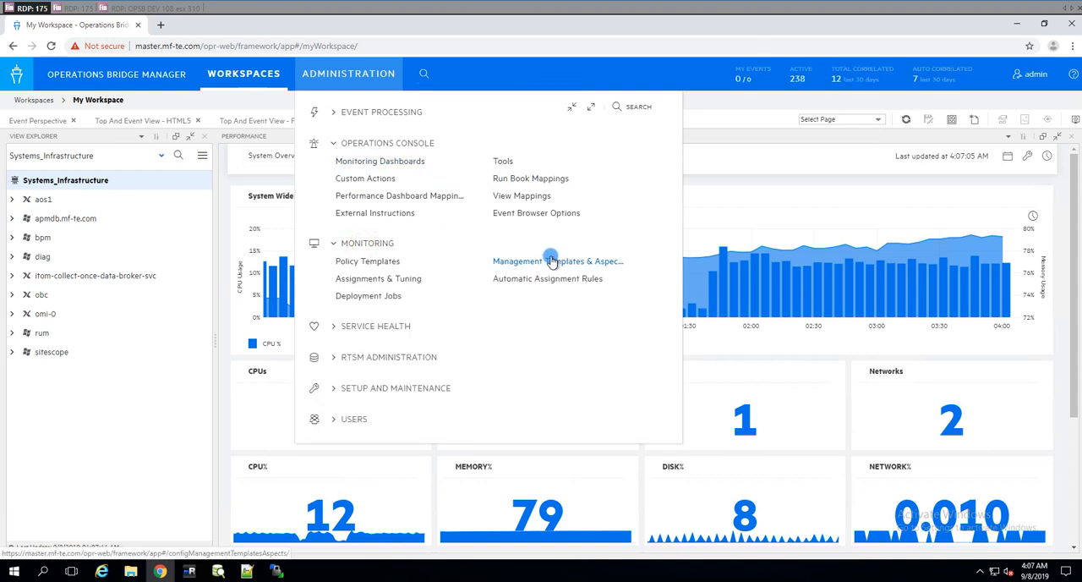
click(553, 267)
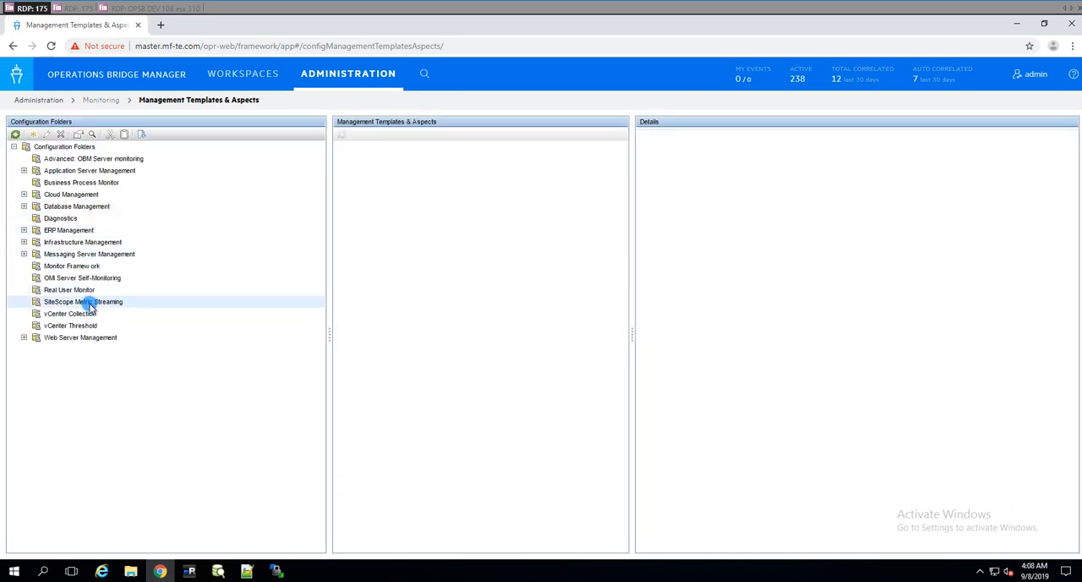
Step: Start assigning and deploying the SiteScope Metric Streaming aspect with sitescope as the configuration item, continuing to the required parameters
click(86, 301)
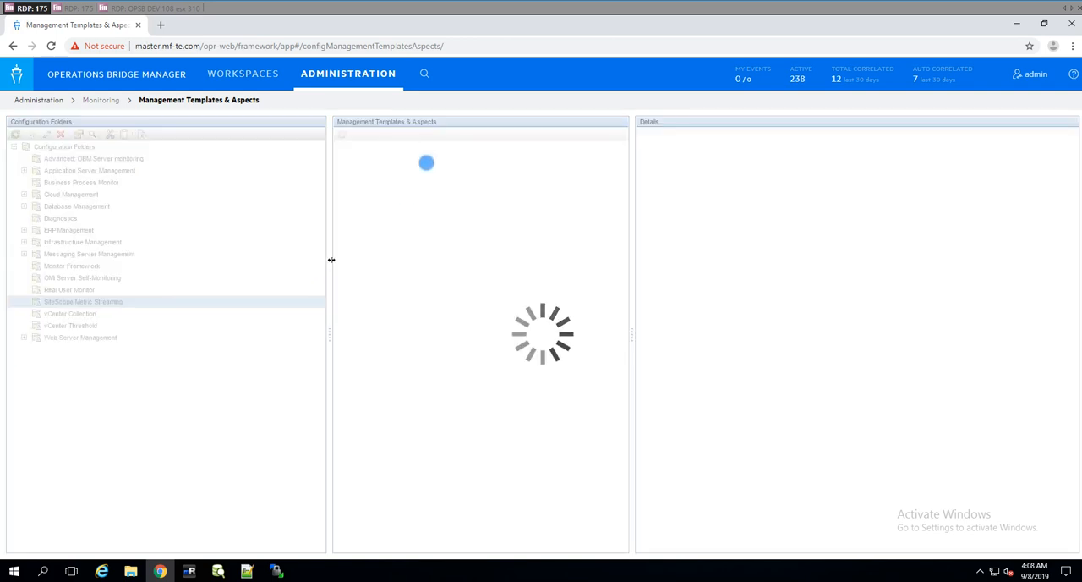
click(410, 148)
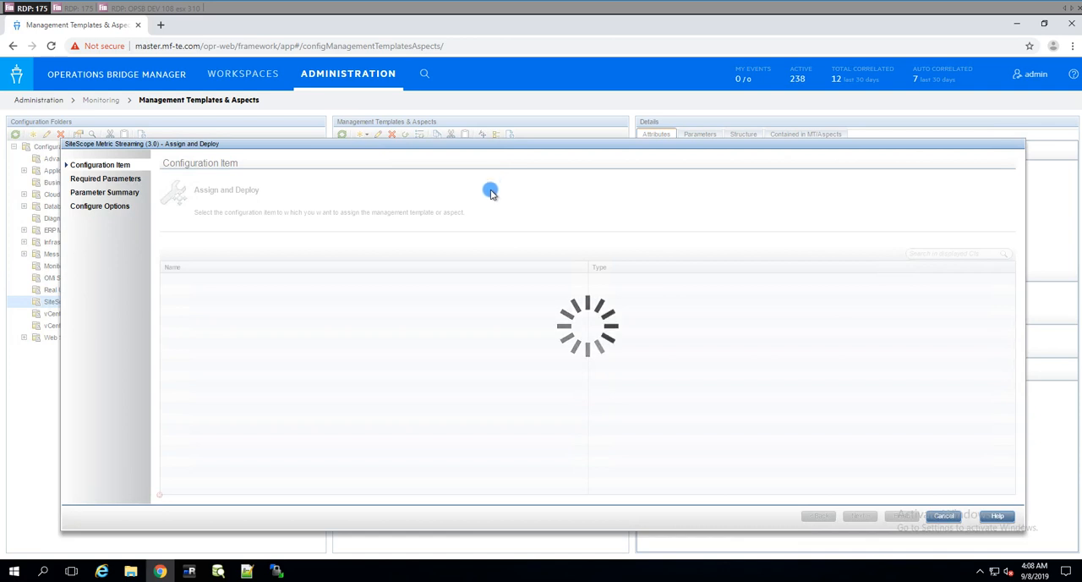
click(176, 364)
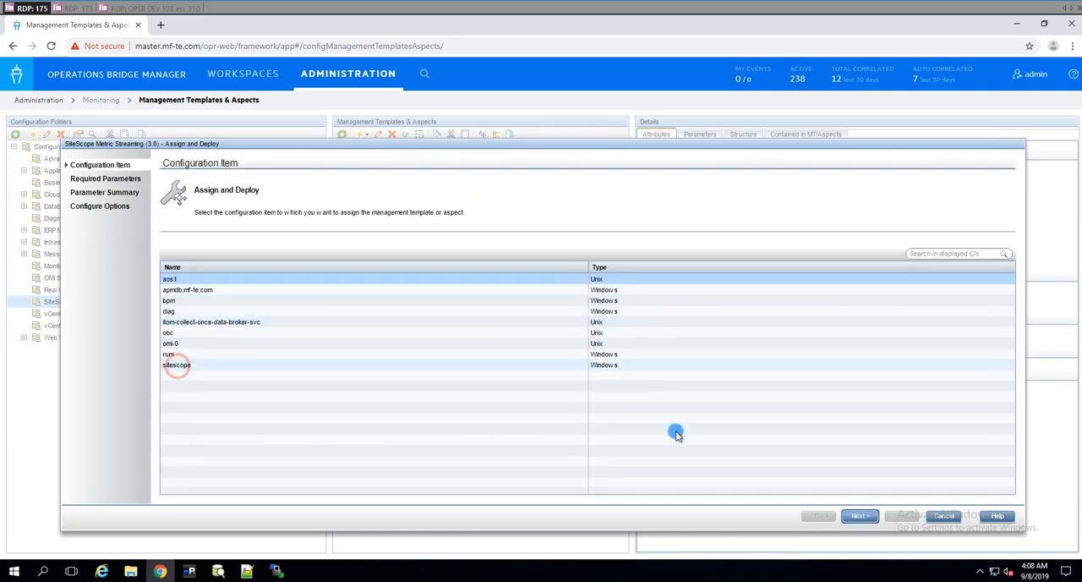
click(860, 516)
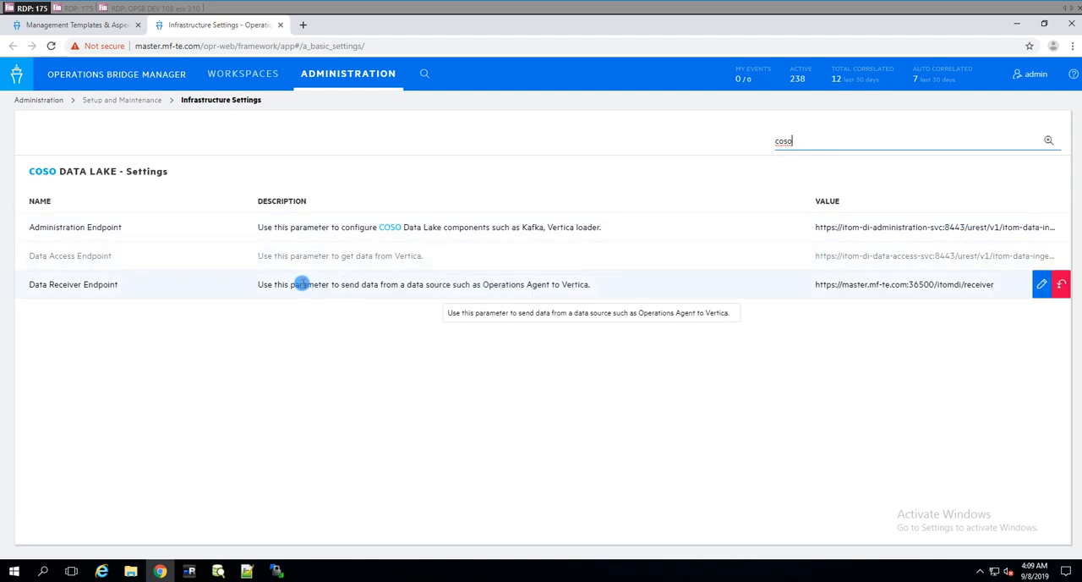
Step: Copy the Data Receiver Endpoint URL from the COSO Data Lake settings into an empty Notepad++ document
mouse_move(815, 285)
mouse_down()
mouse_move(933, 291)
mouse_move(930, 281)
mouse_move(804, 278)
mouse_up()
key(ctrl+c)
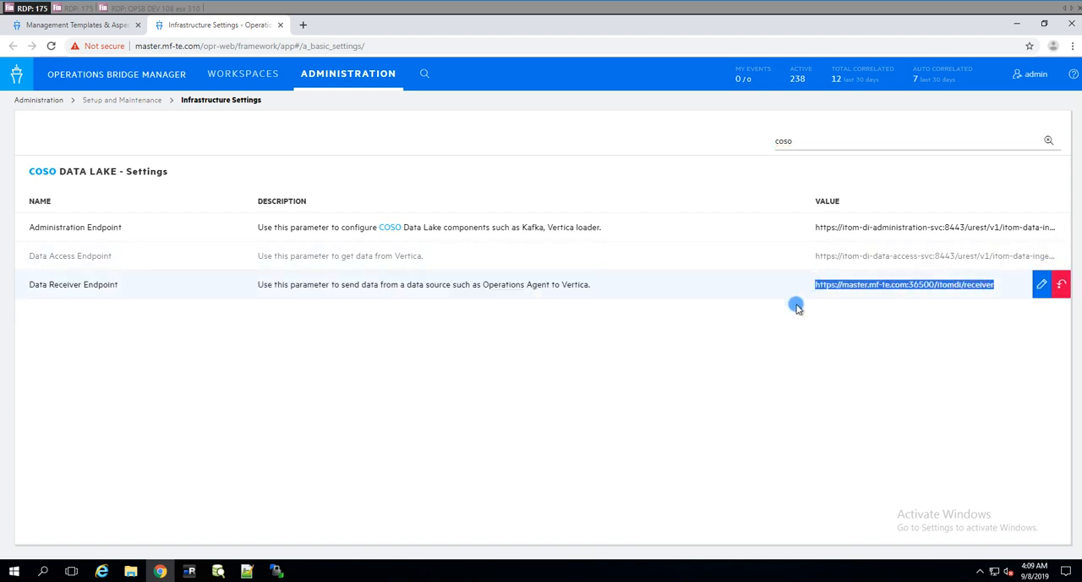
click(247, 569)
double_click(285, 64)
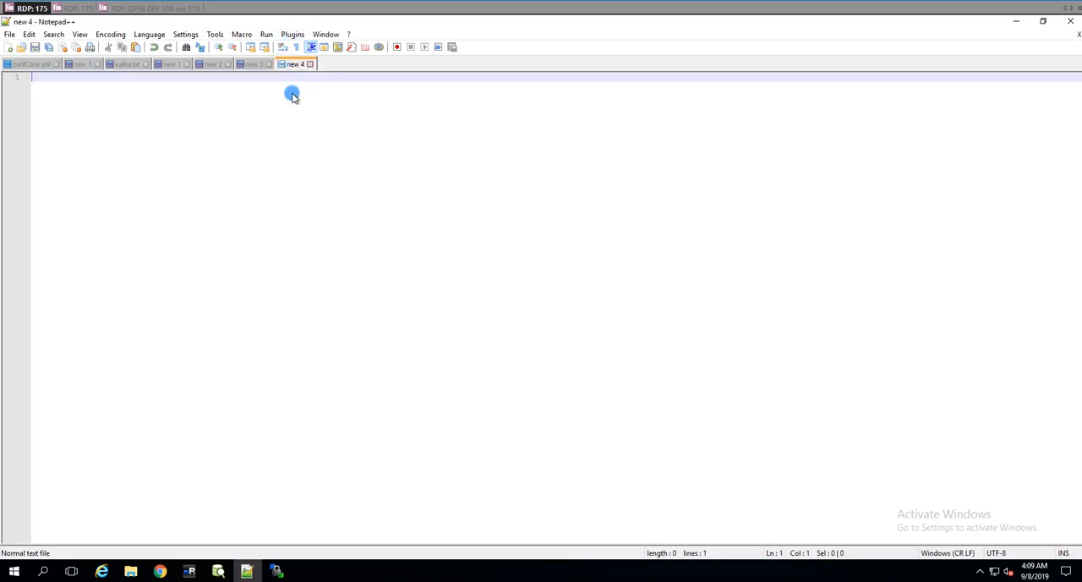
key(ctrl+v)
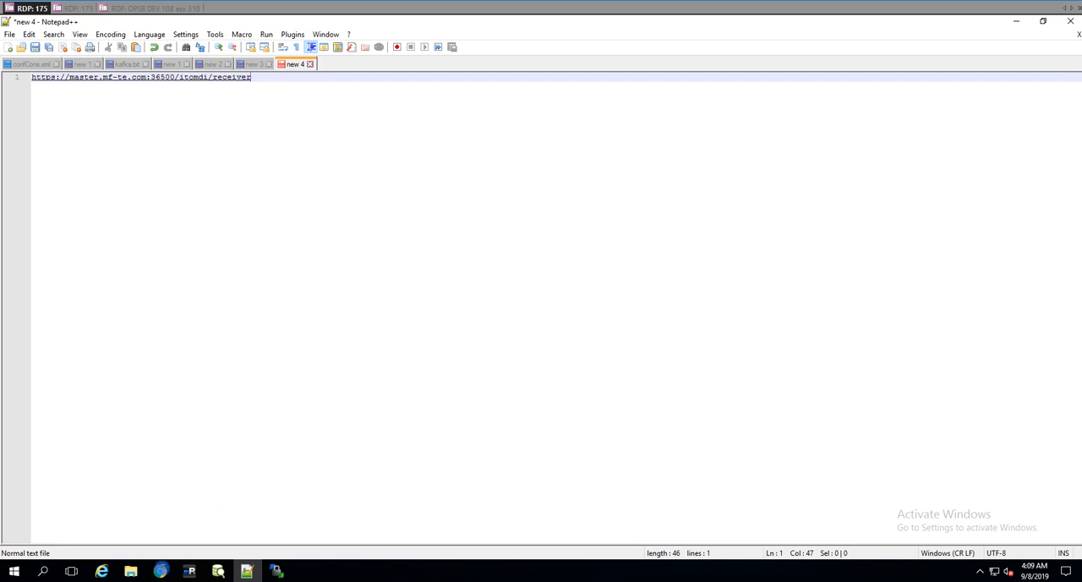
click(160, 571)
click(94, 26)
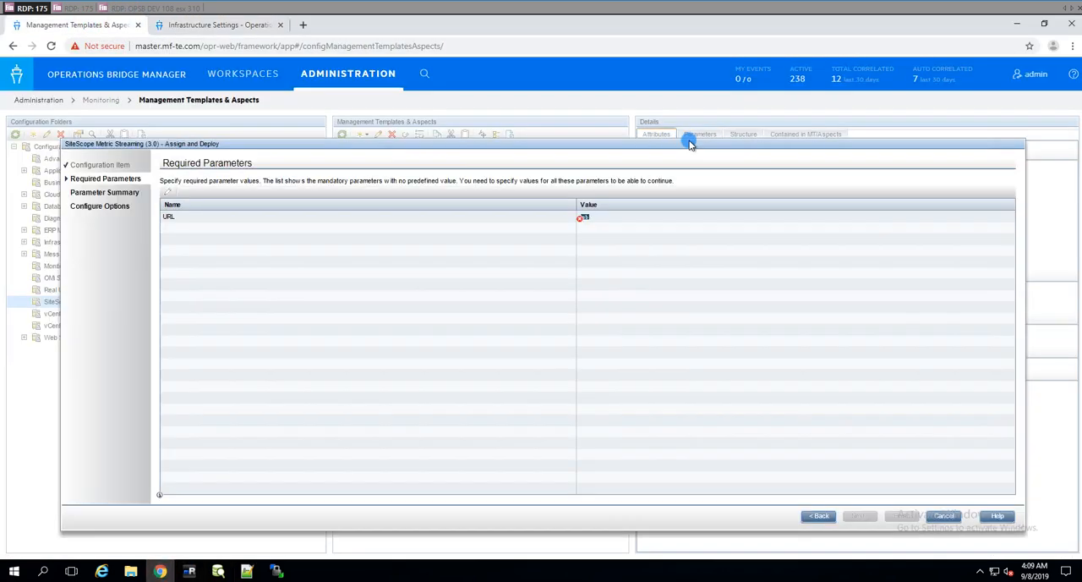
click(584, 218)
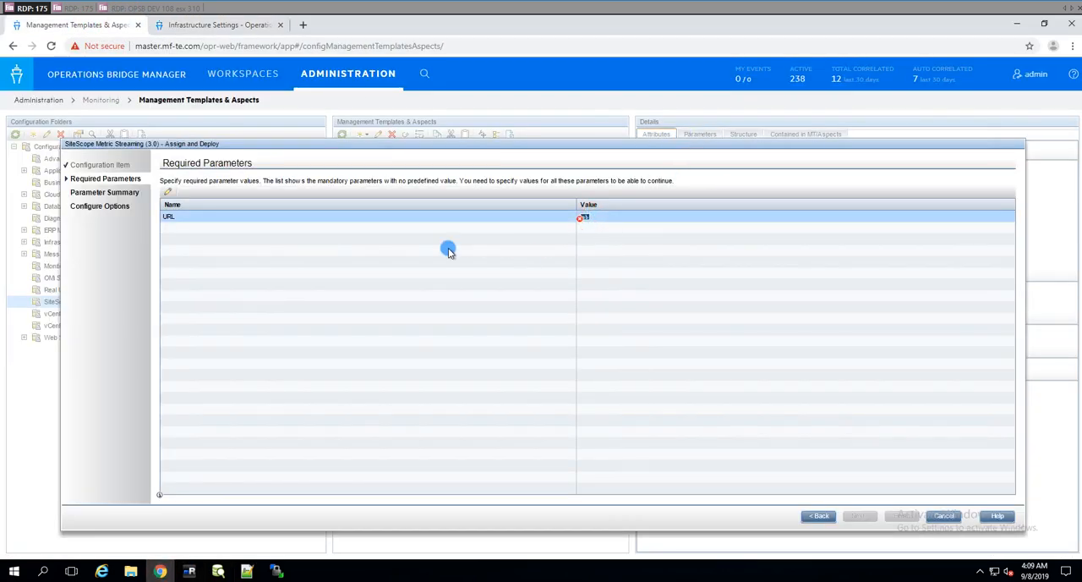
click(167, 192)
click(418, 300)
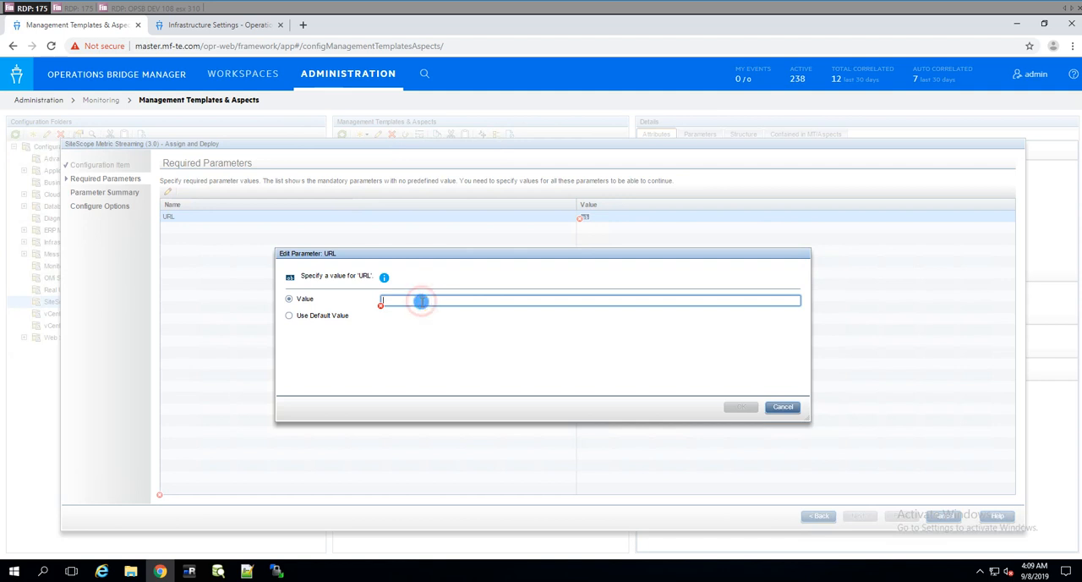
key(ctrl+v)
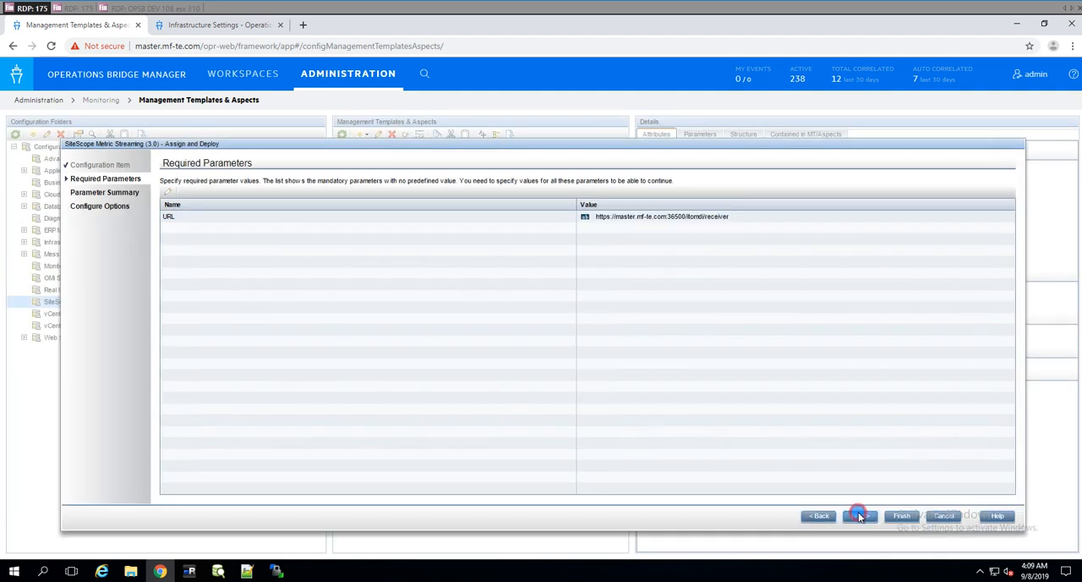
Step: Accept the parameter summary and finish the SiteScope Metric Streaming assignment, dismissing the job summary
click(860, 516)
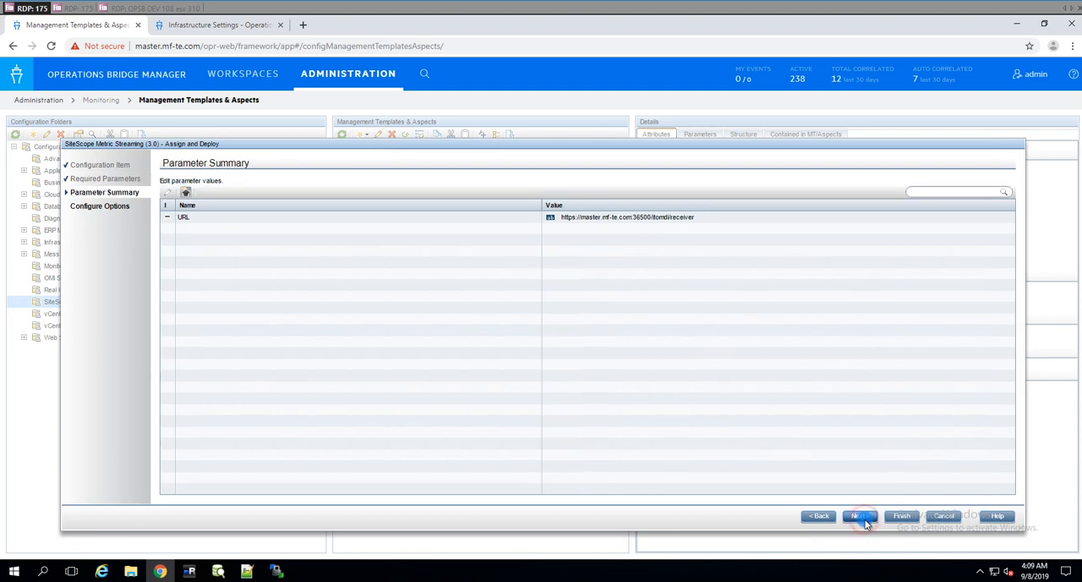
click(903, 516)
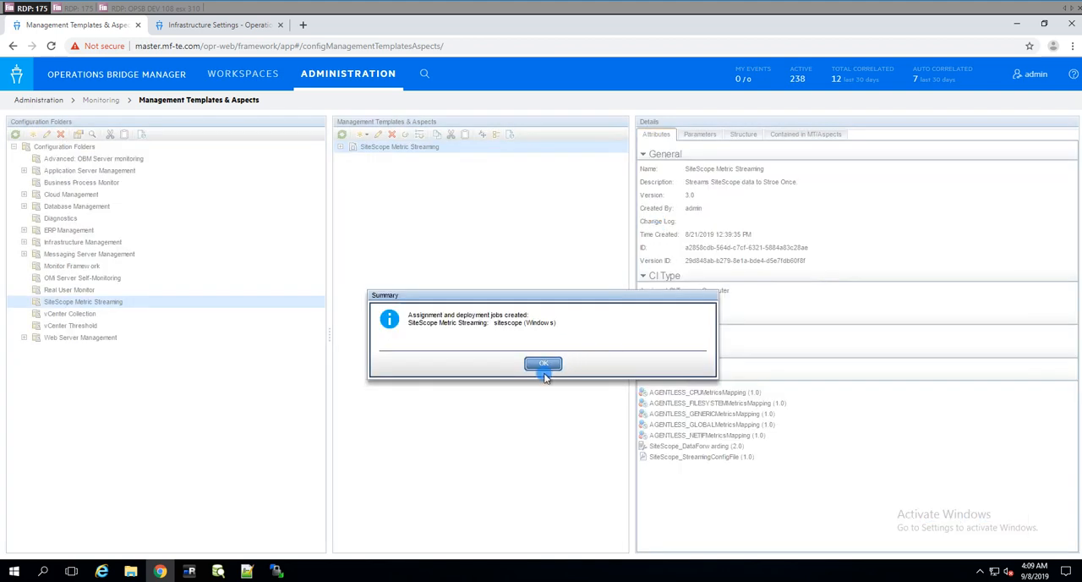
click(541, 364)
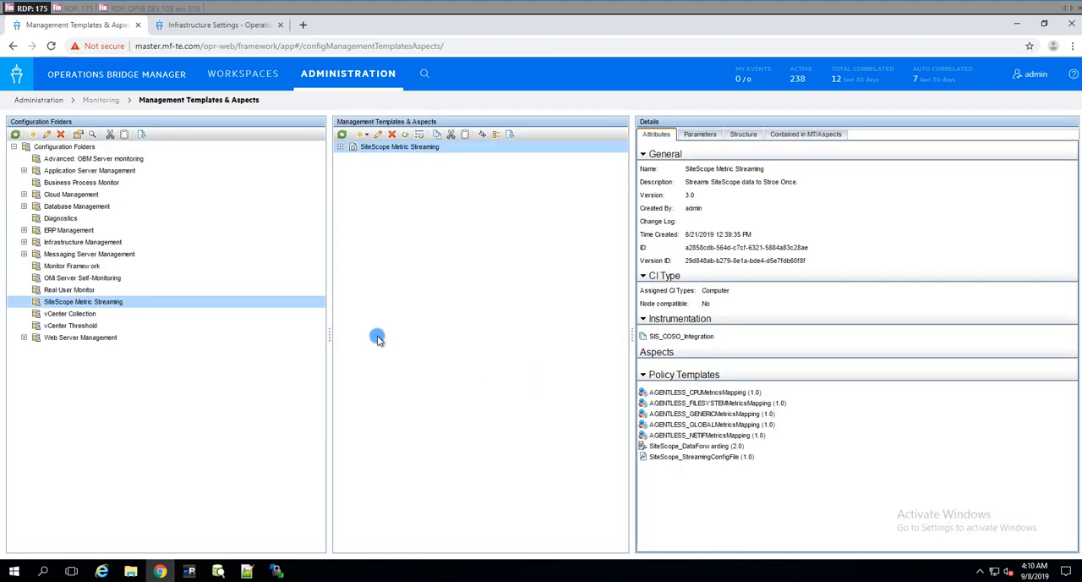
Step: In mRemoteNG, connect to the sitescope server and run ovcert -updatetrusted and ovpolicy -l at its command prompt
click(190, 572)
double_click(58, 105)
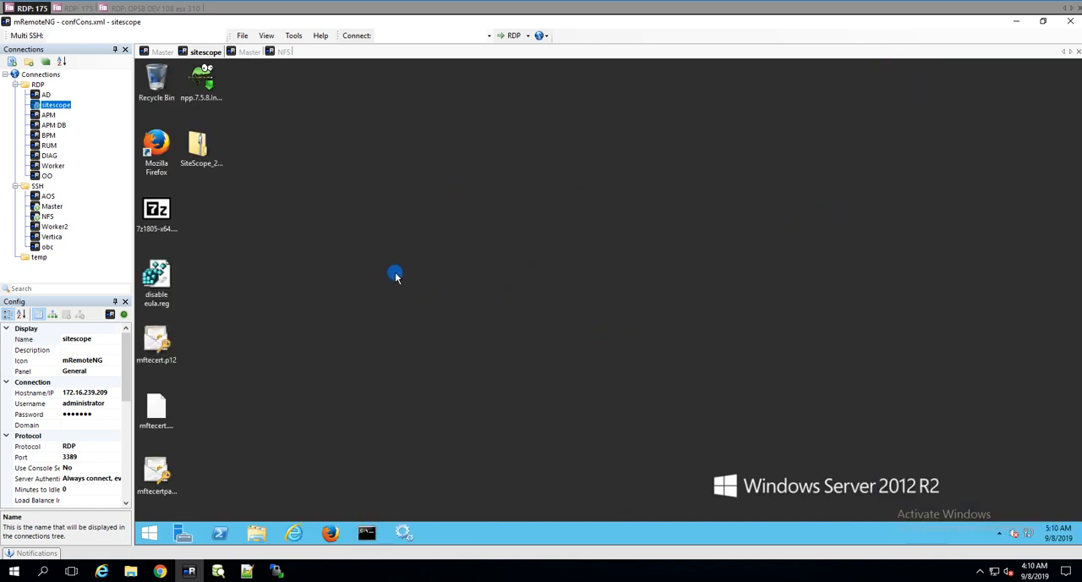
click(366, 536)
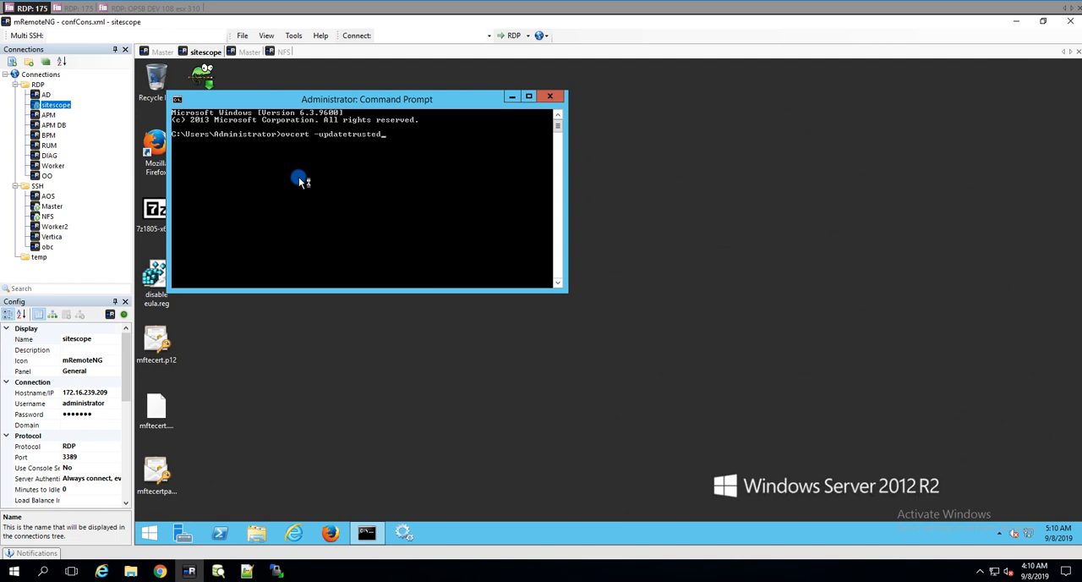
key(Return)
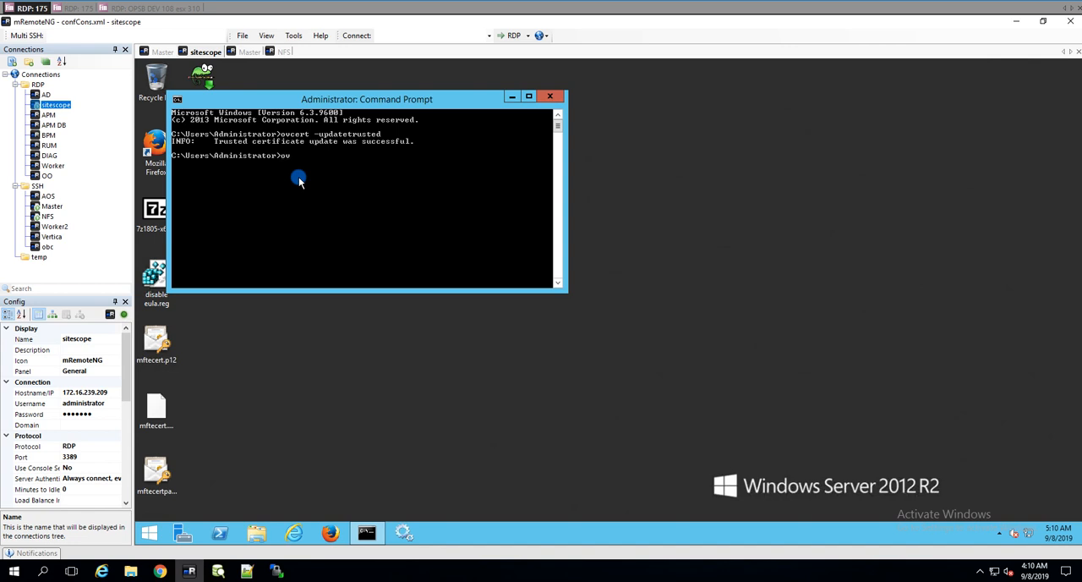
text(licy -)
key(Return)
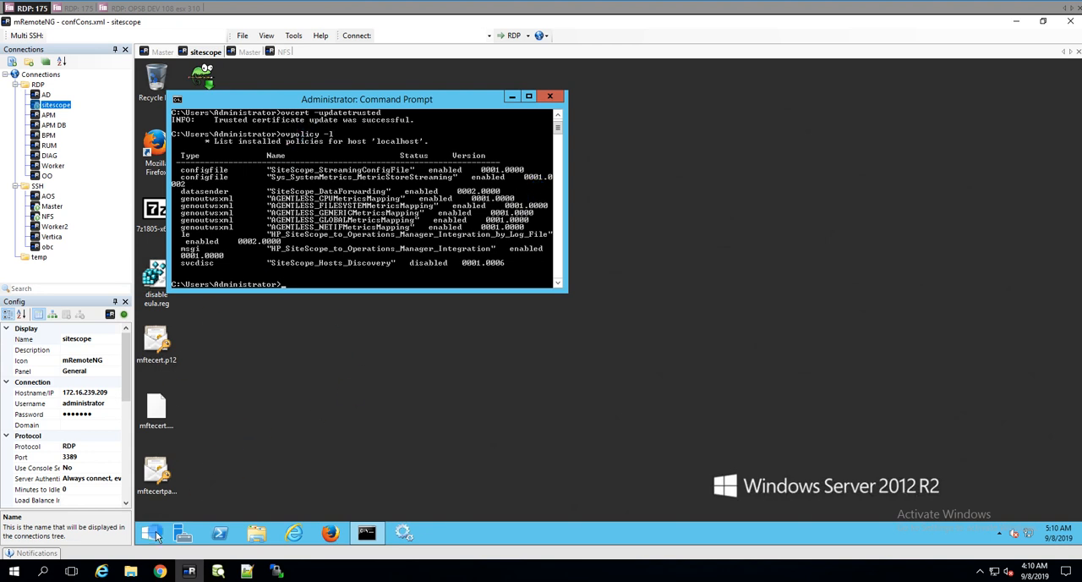
Step: Switch to SiteScope in Internet Explorer and open Global Search and Replace for the SiteScope root in the monitor tree
click(102, 571)
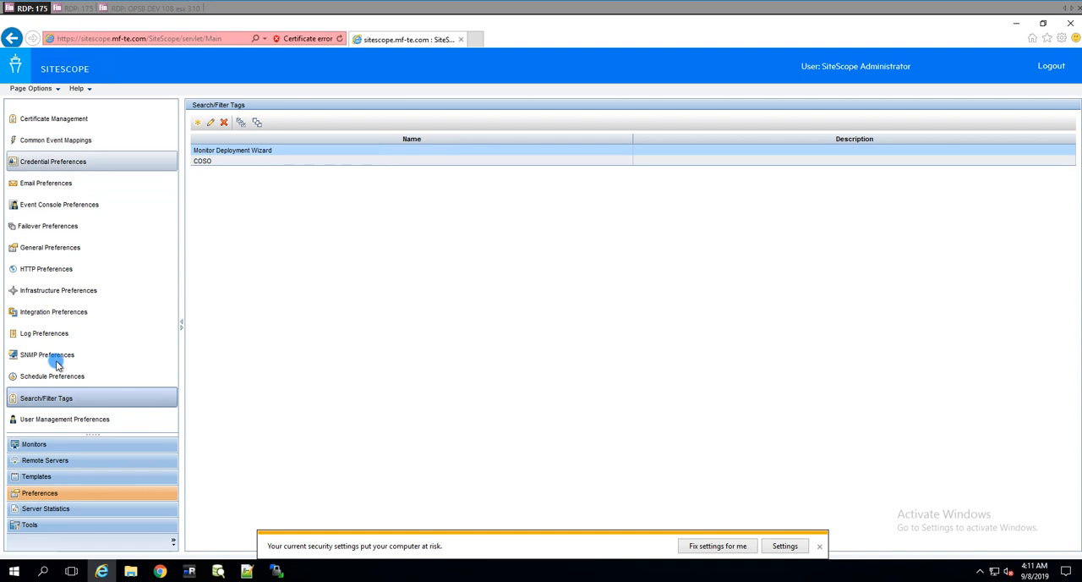
click(41, 445)
click(49, 125)
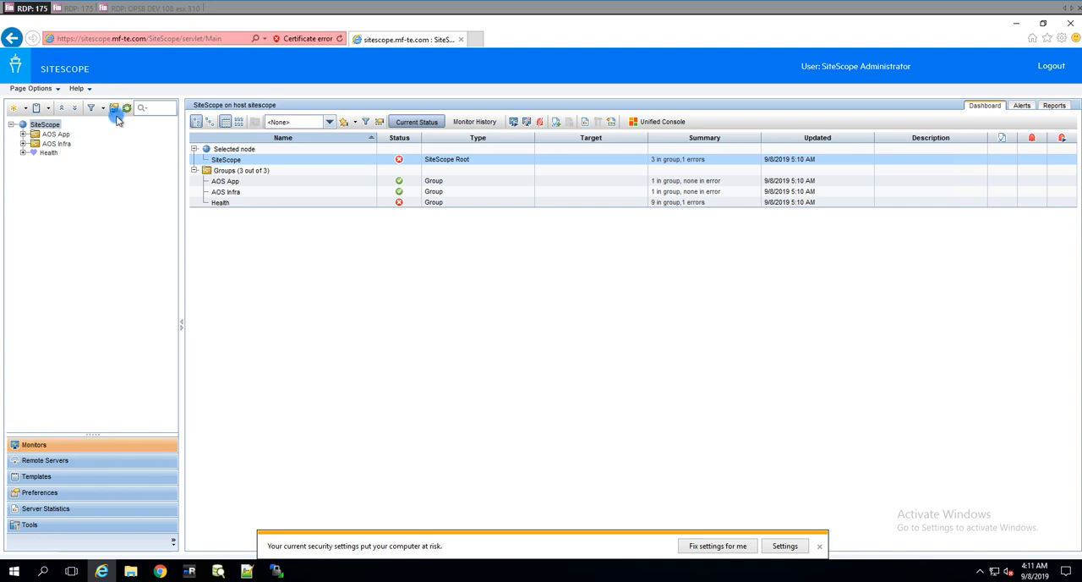
right_click(44, 129)
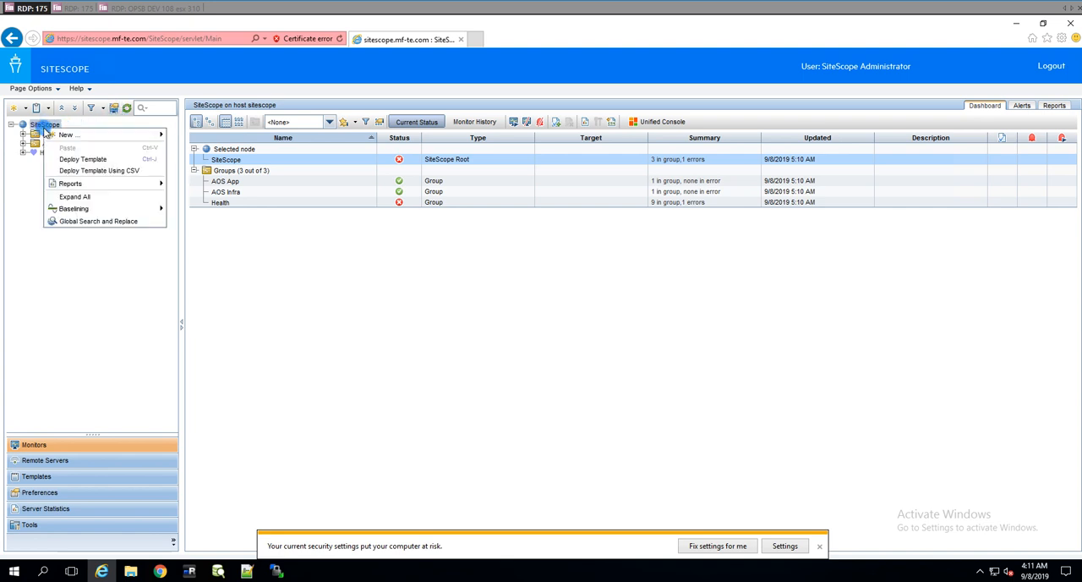
click(133, 221)
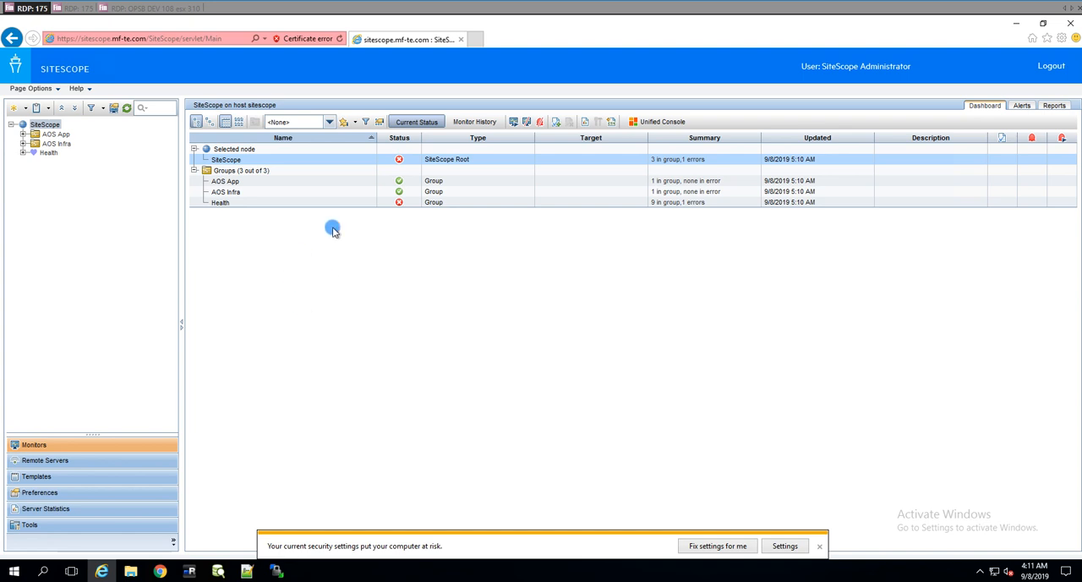
Step: Limit the global replace to monitors of the UNIX Resources and URL subtypes, using the Replace mode
click(365, 183)
click(365, 171)
click(636, 450)
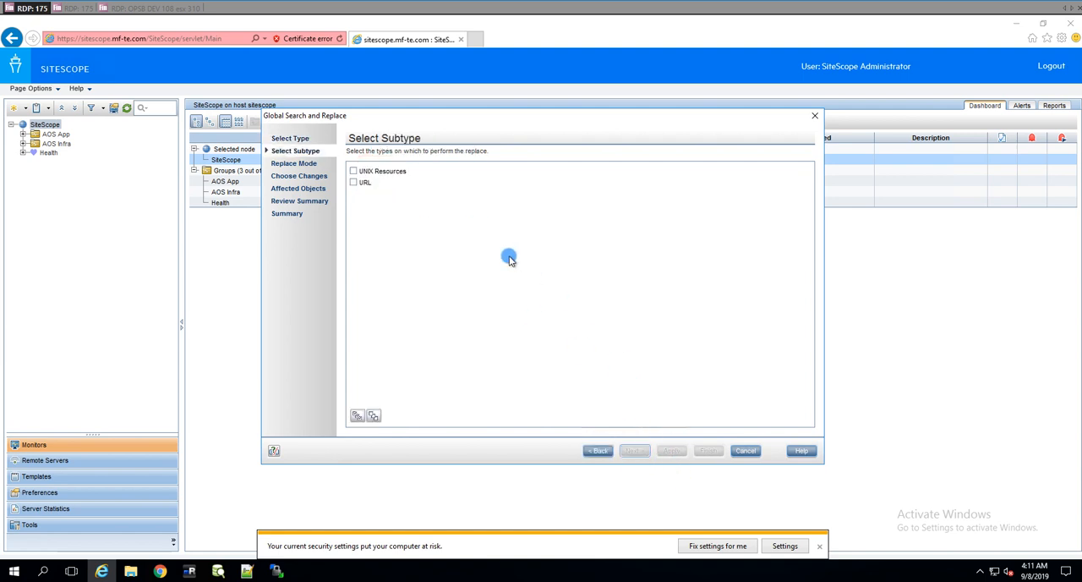
click(352, 183)
click(353, 172)
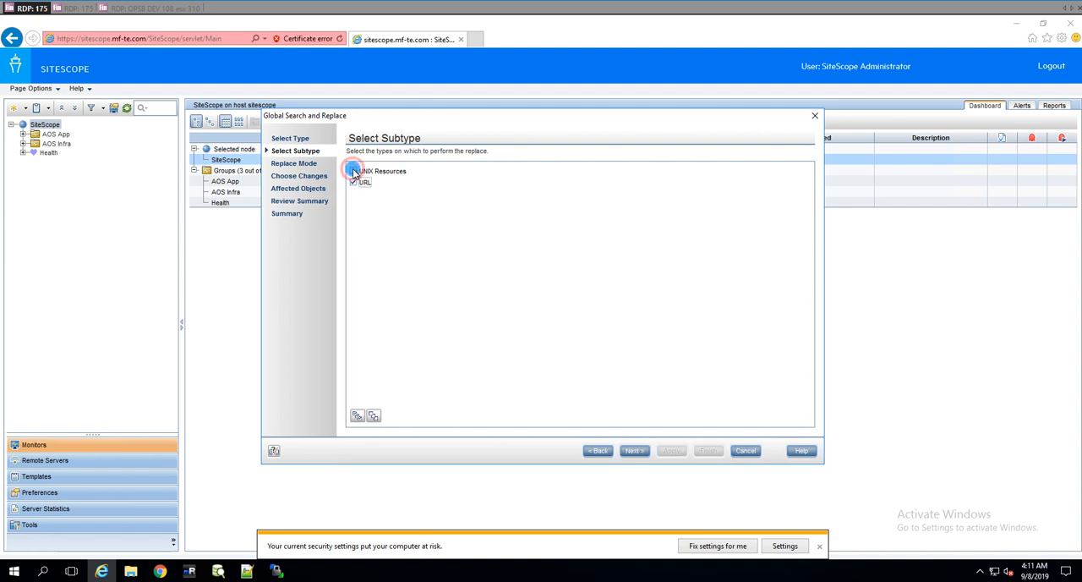
click(635, 450)
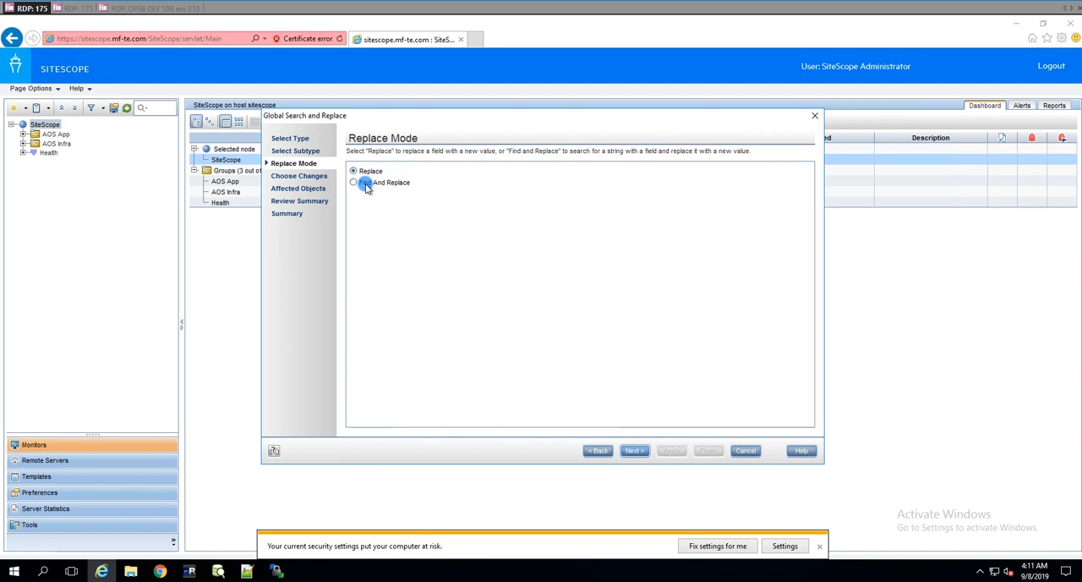
click(633, 451)
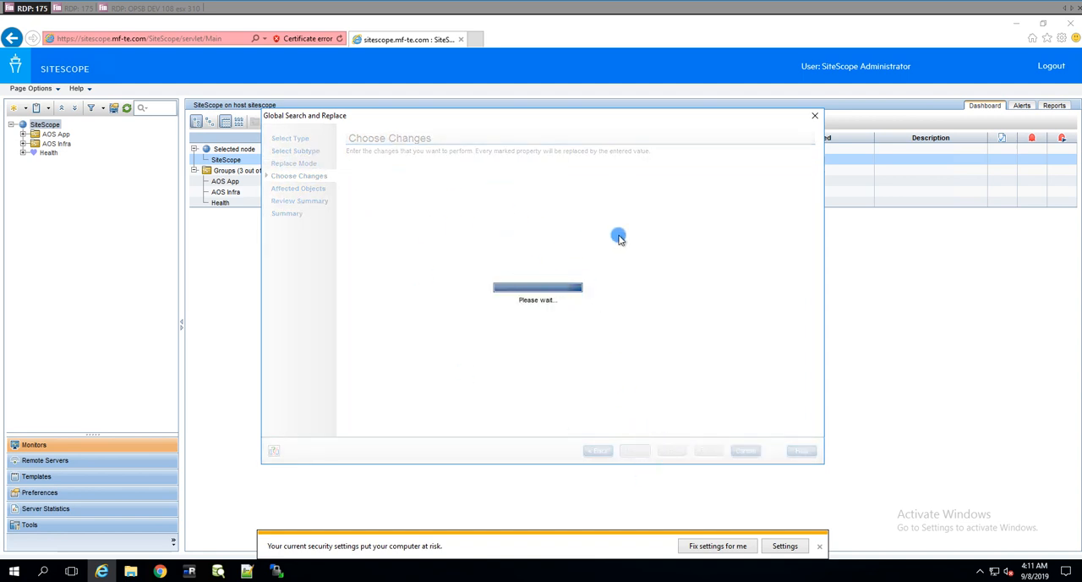
Step: Assign the COSO search/filter tag to the AOS App and AOS resources monitors, apply the replacement and finish the wizard
scroll(411, 316, down, 5)
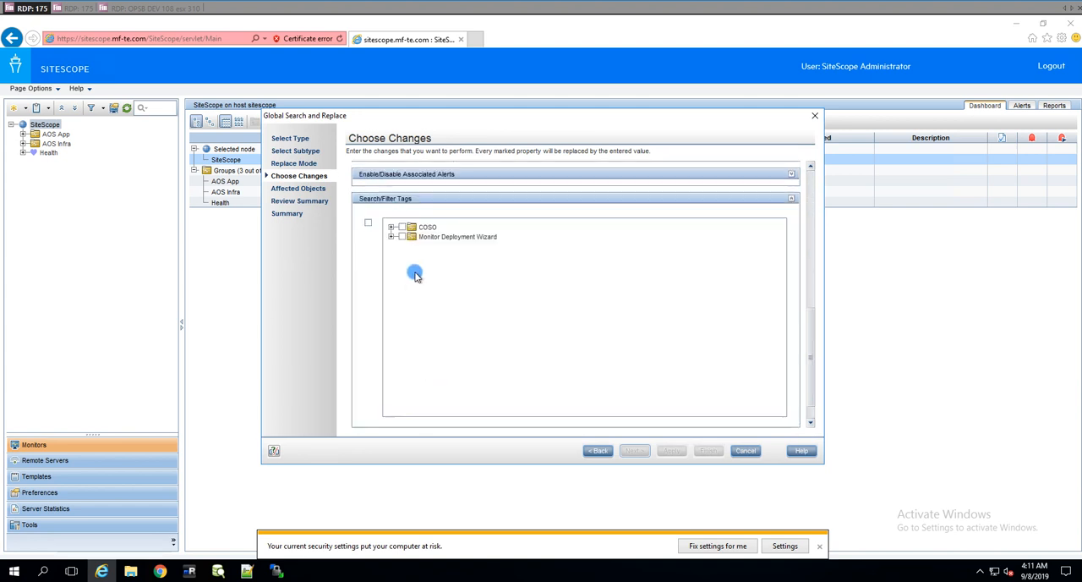
click(368, 222)
click(401, 227)
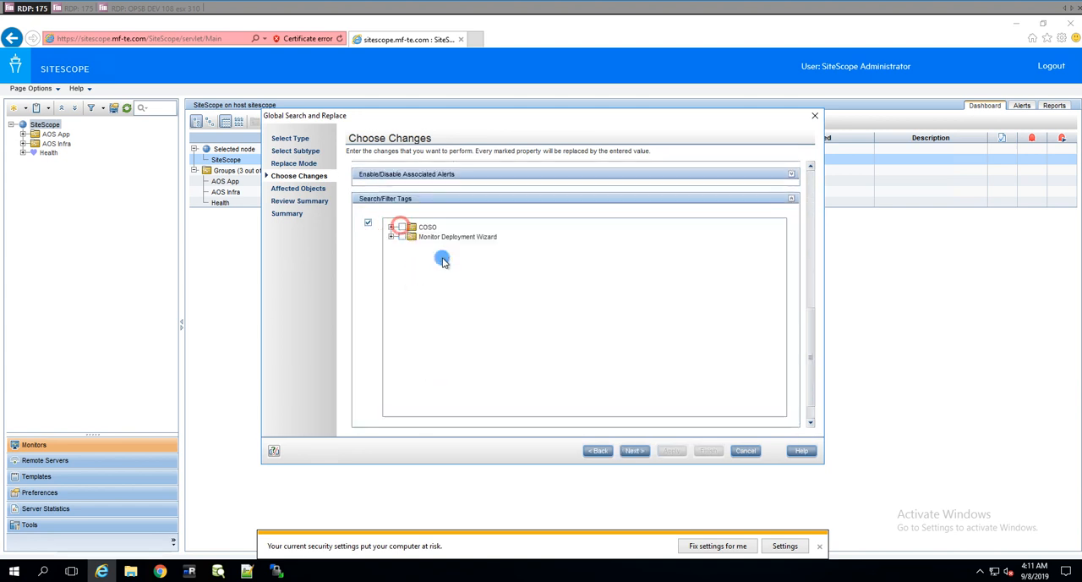
click(635, 454)
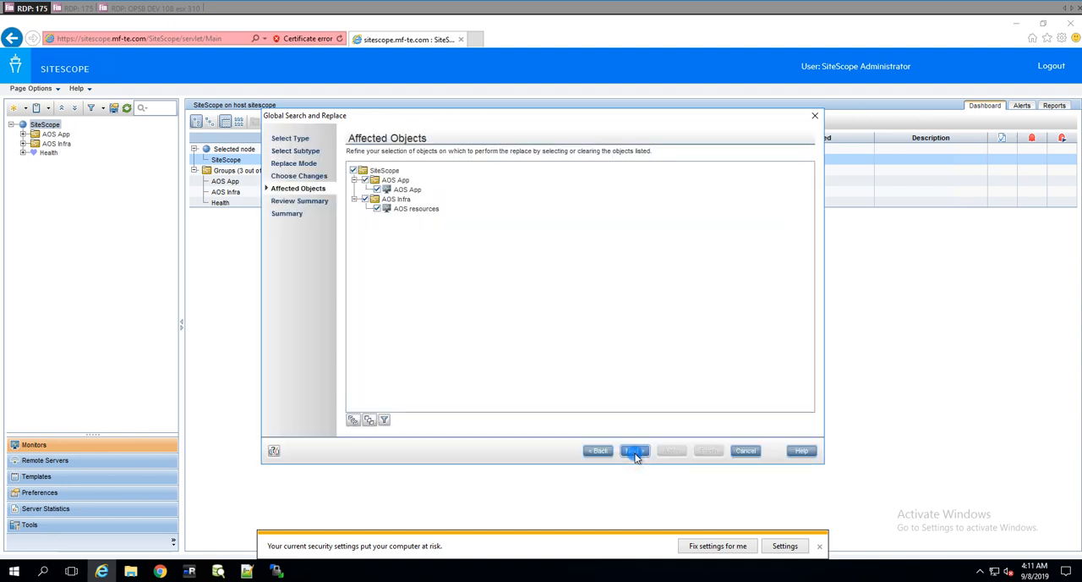
click(635, 450)
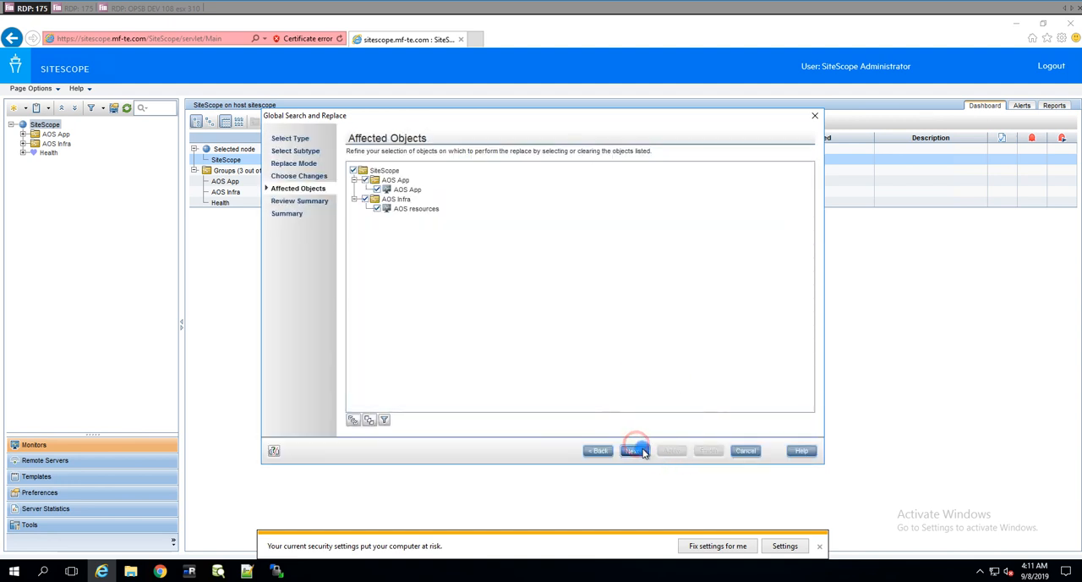
click(671, 450)
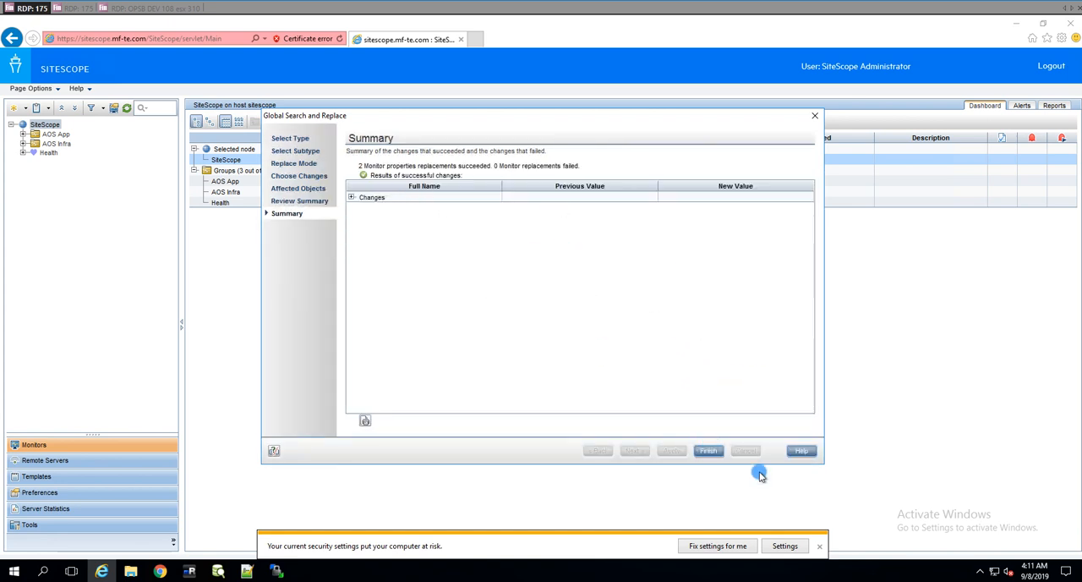
click(709, 451)
Step: Open the properties of the AOS resources monitor under AOS Infra and check its search/filter tags
click(23, 134)
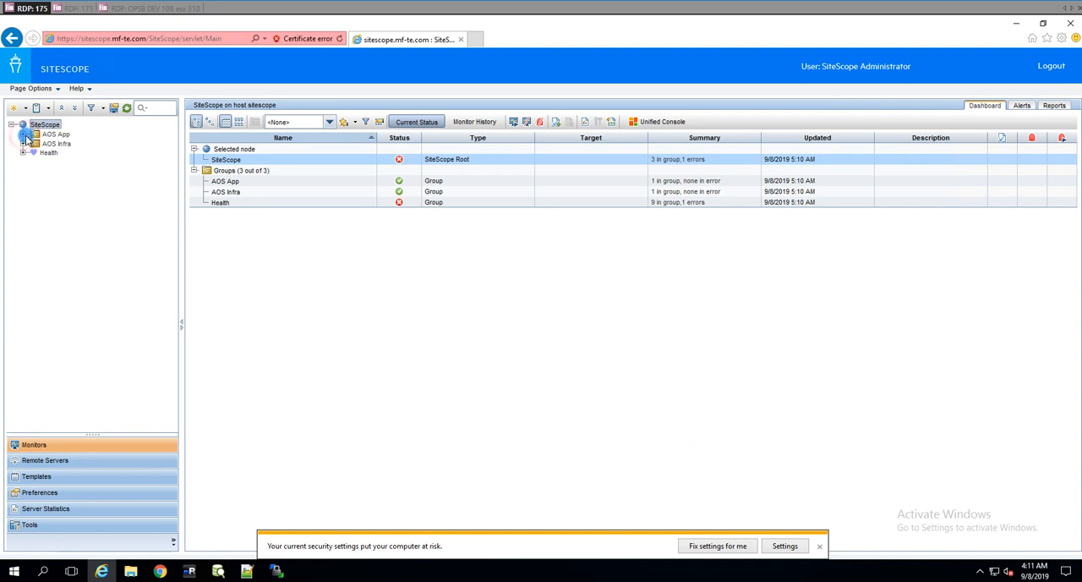
click(23, 154)
click(82, 168)
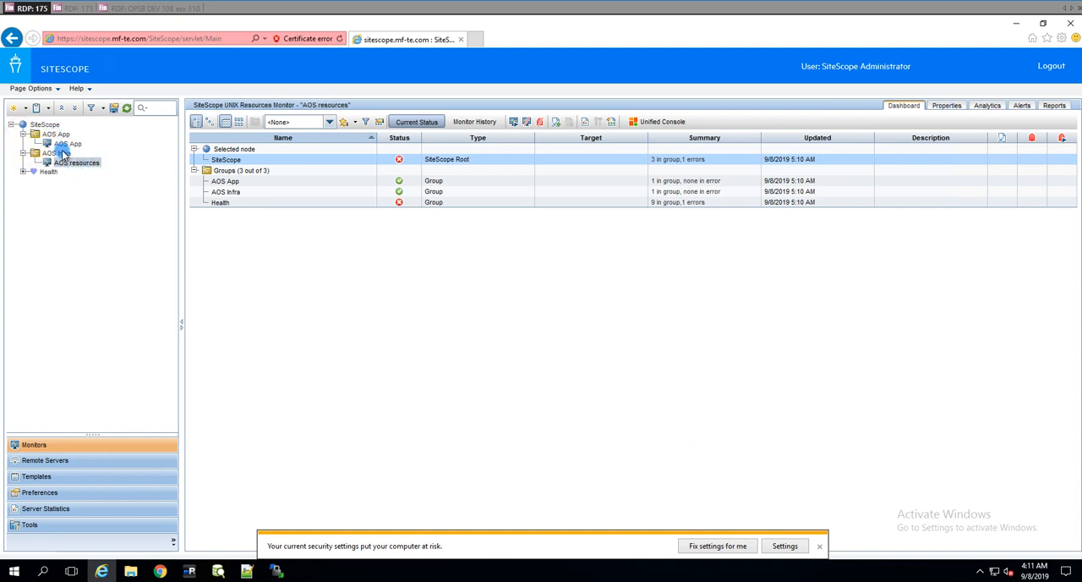
click(953, 105)
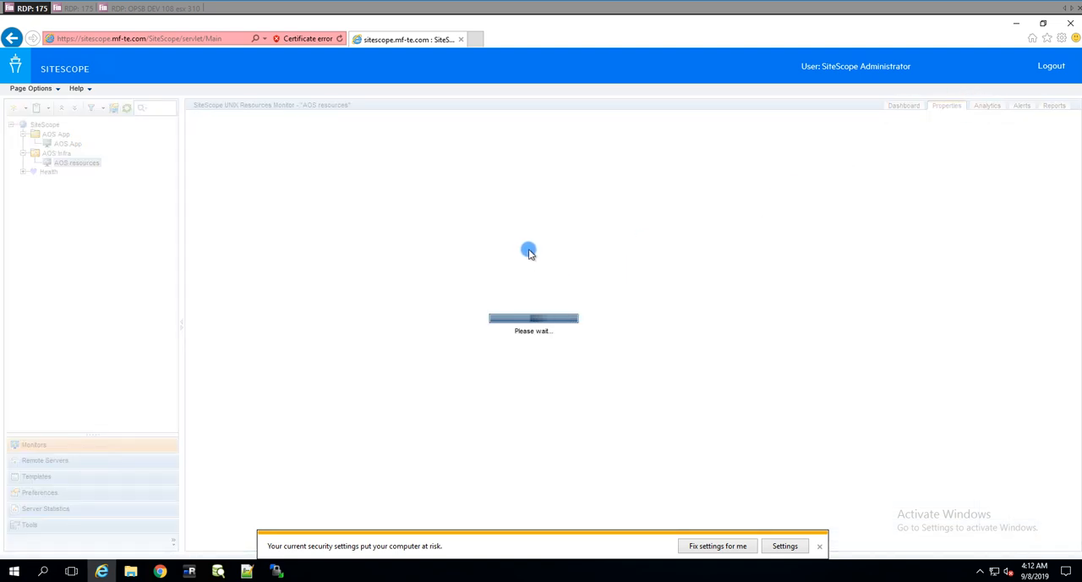
drag(1072, 139, 1072, 376)
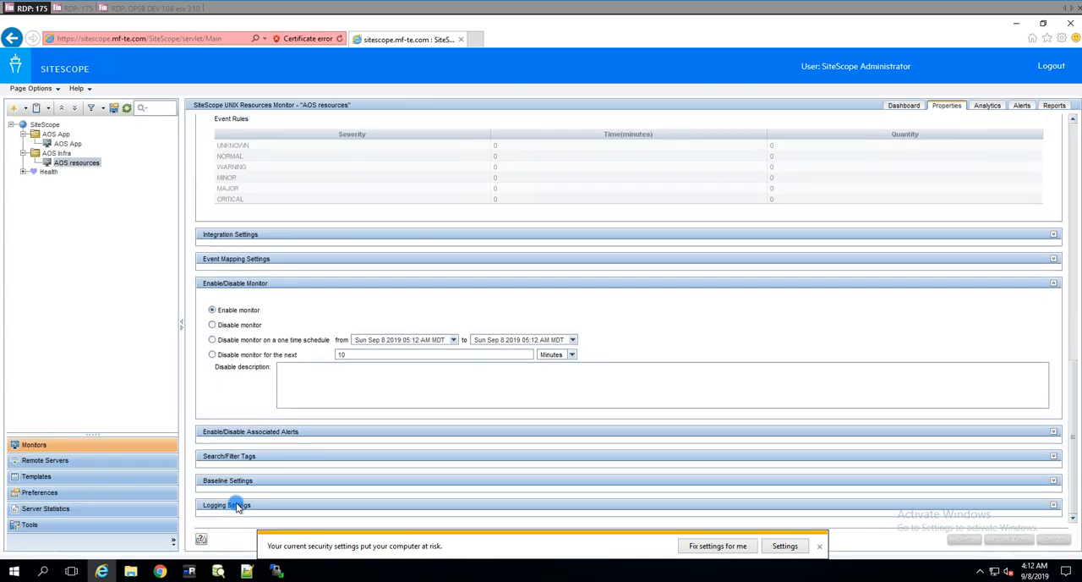
click(235, 456)
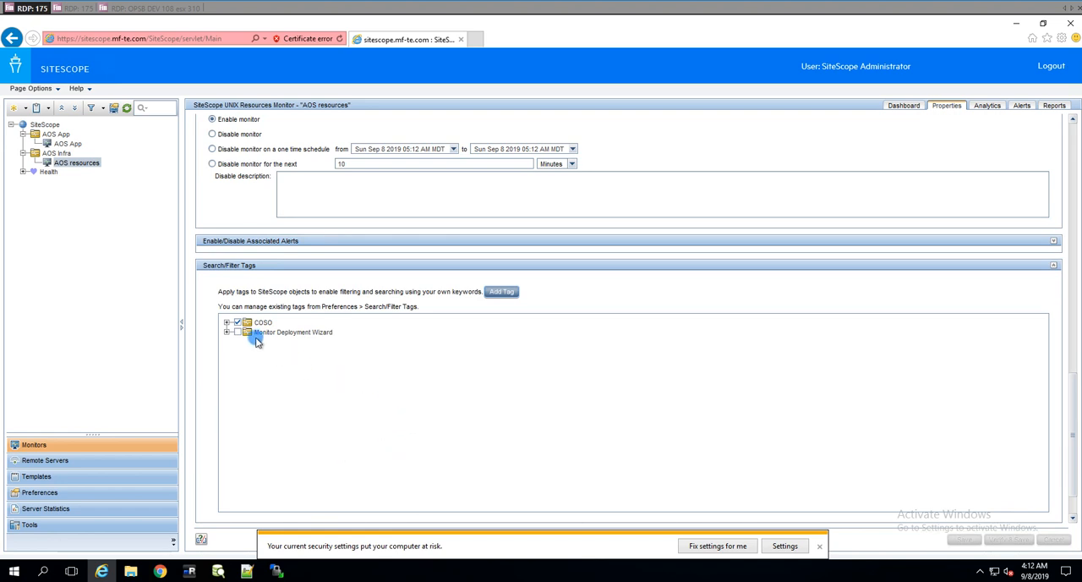
click(239, 266)
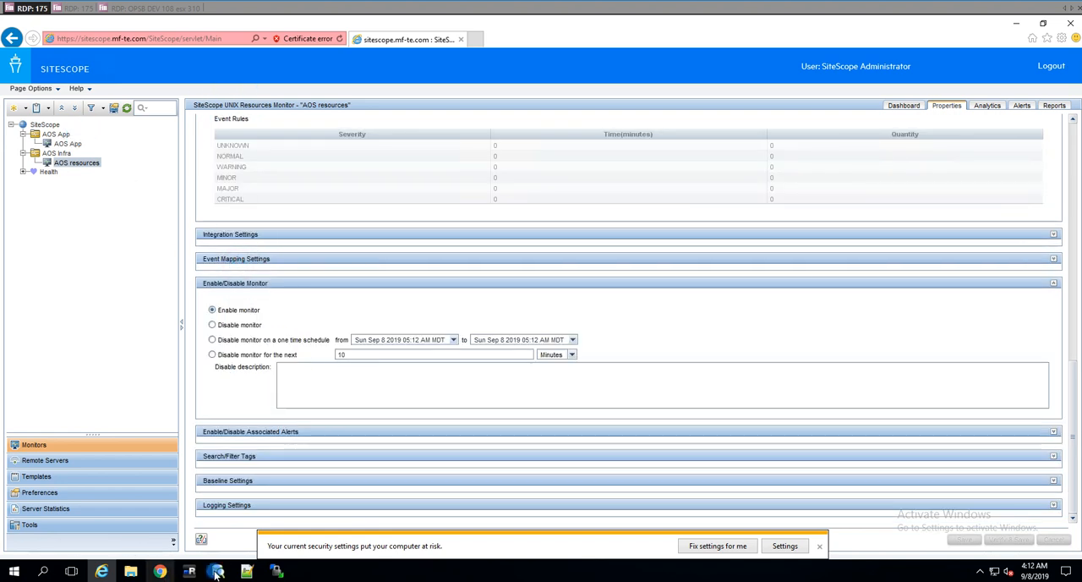
Step: Check the row count of the sis_mon_data table in DbVisualizer and return to SiteScope in Internet Explorer
click(218, 570)
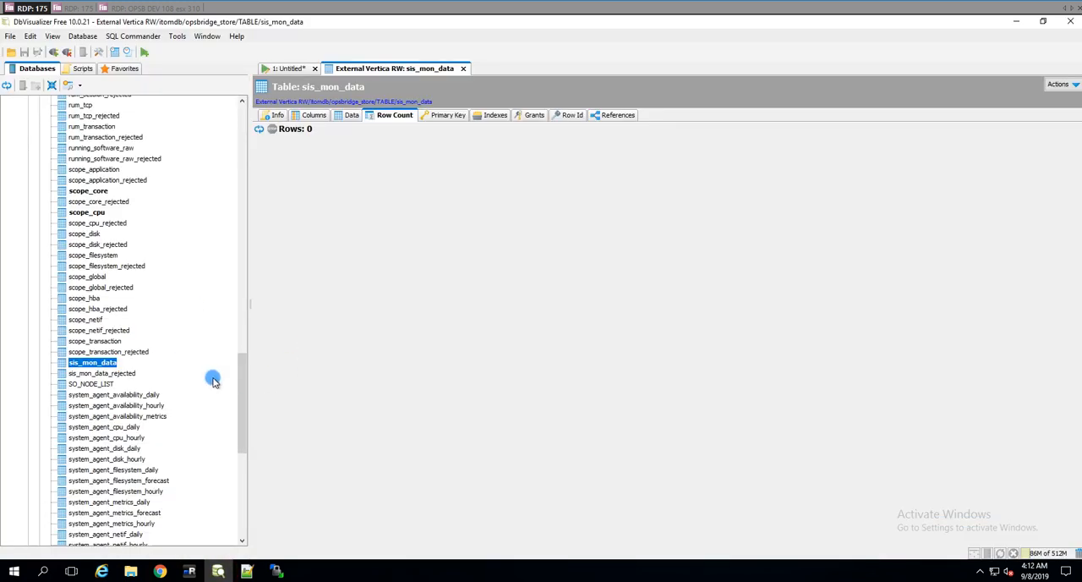
click(93, 363)
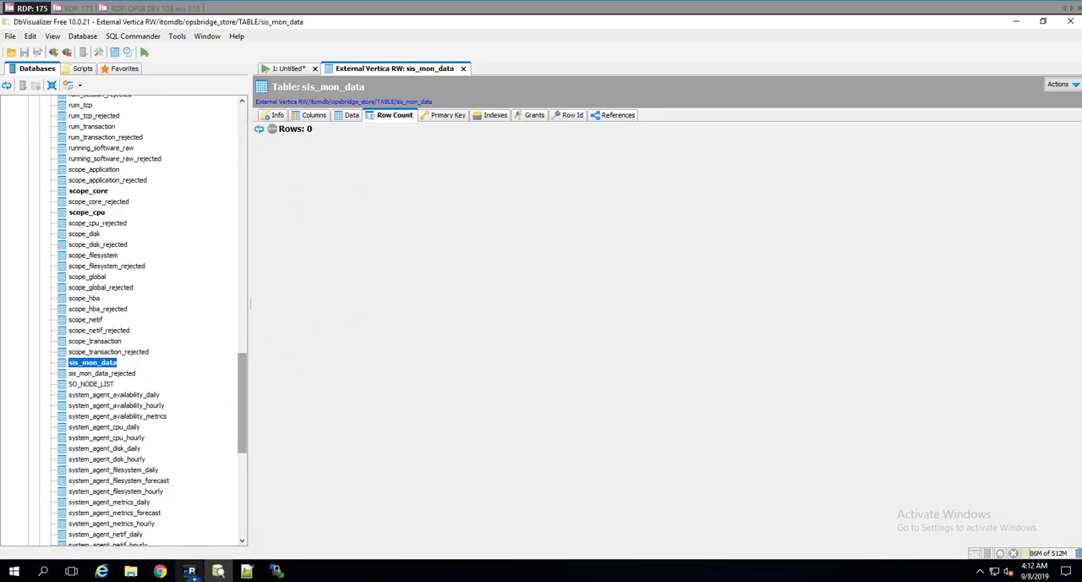
click(101, 571)
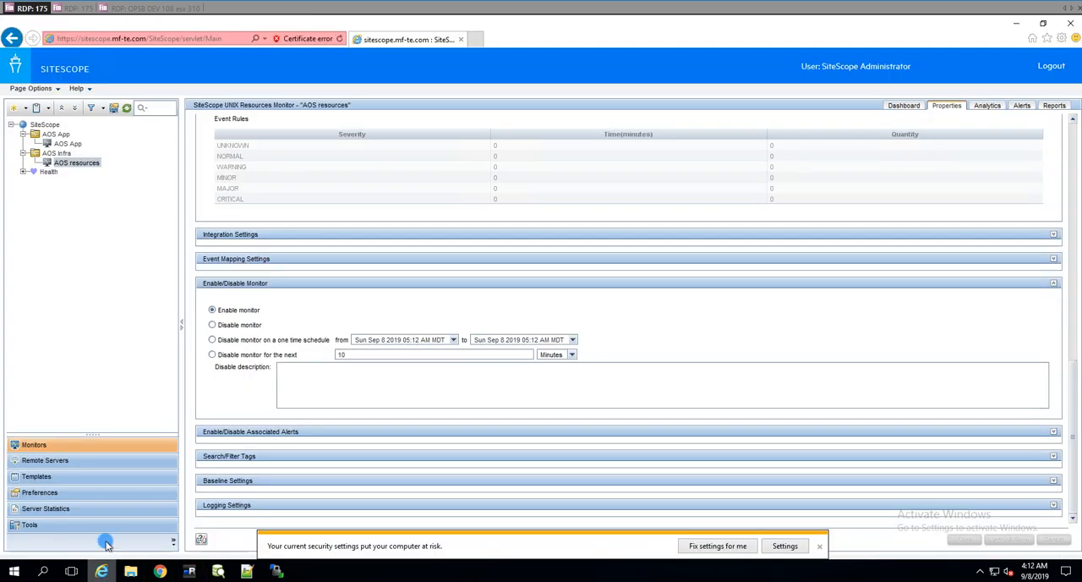
Step: Set the AOS resources monitor's run frequency to 1 minute, verify and save it, and dismiss the run results
drag(1072, 403, 1062, 133)
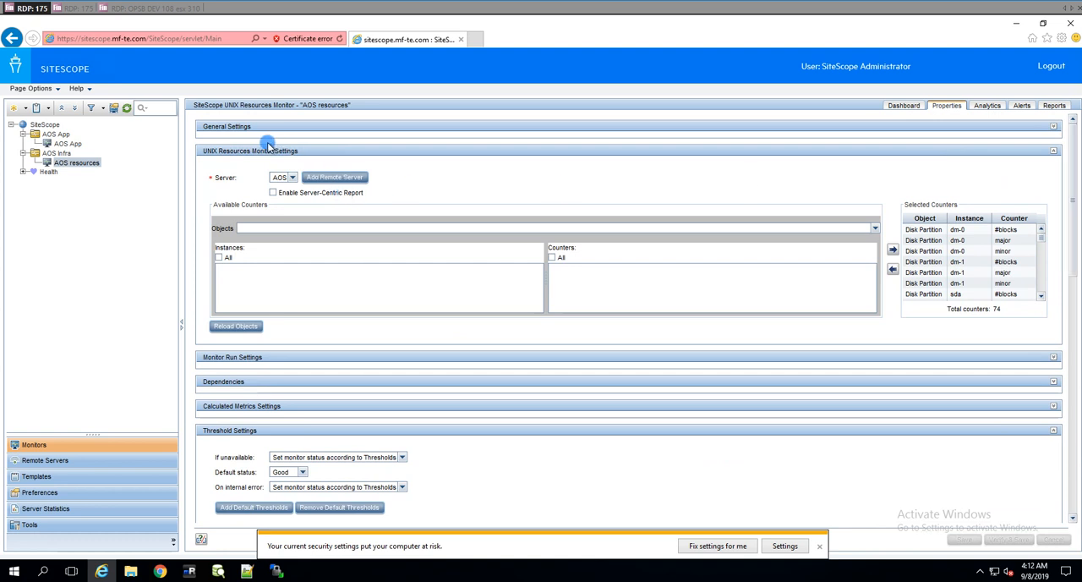
click(242, 150)
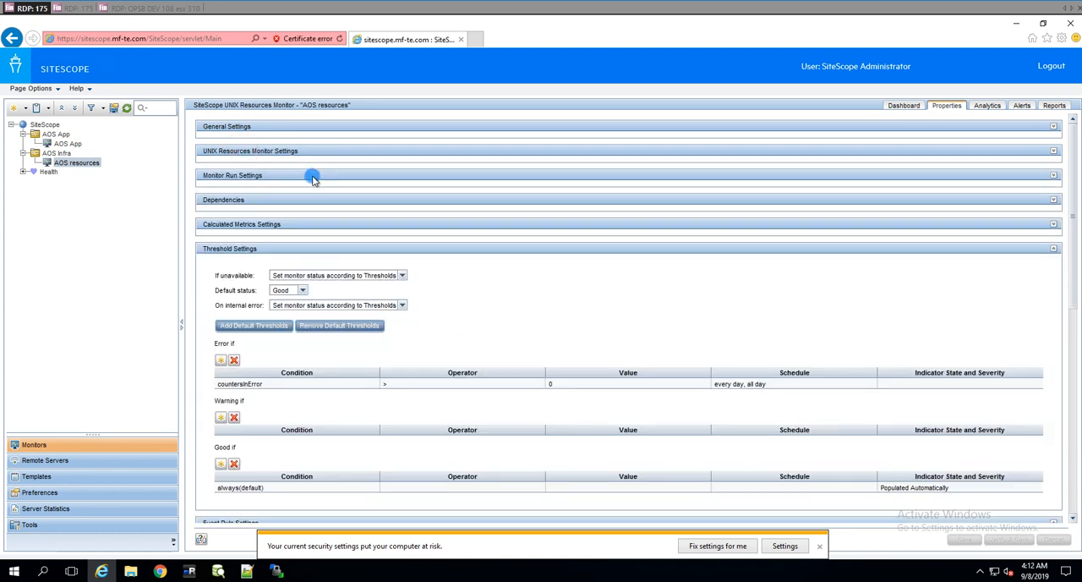
click(244, 177)
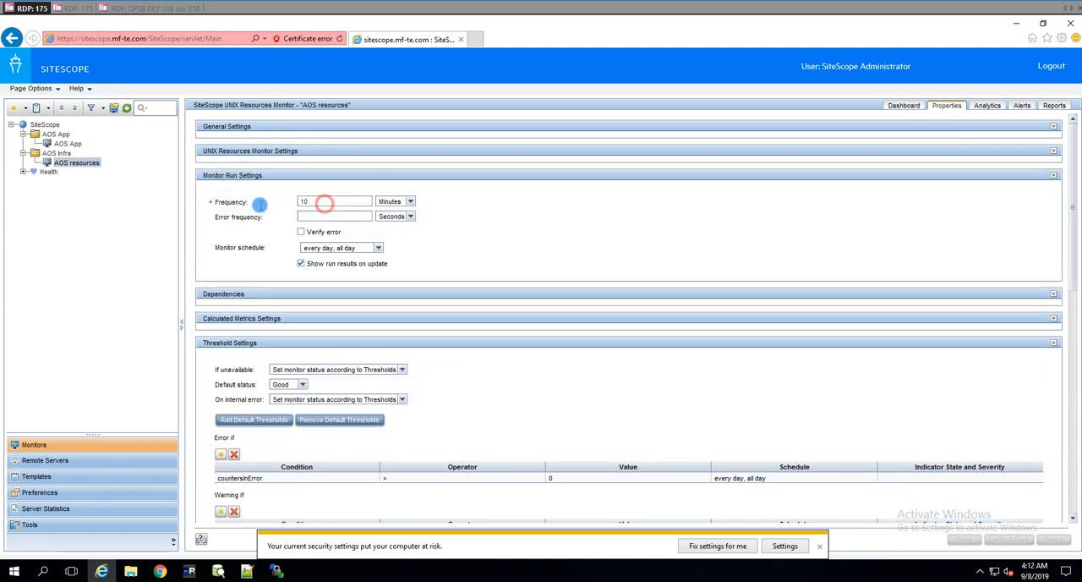
text(1)
drag(311, 200, 256, 192)
text(1)
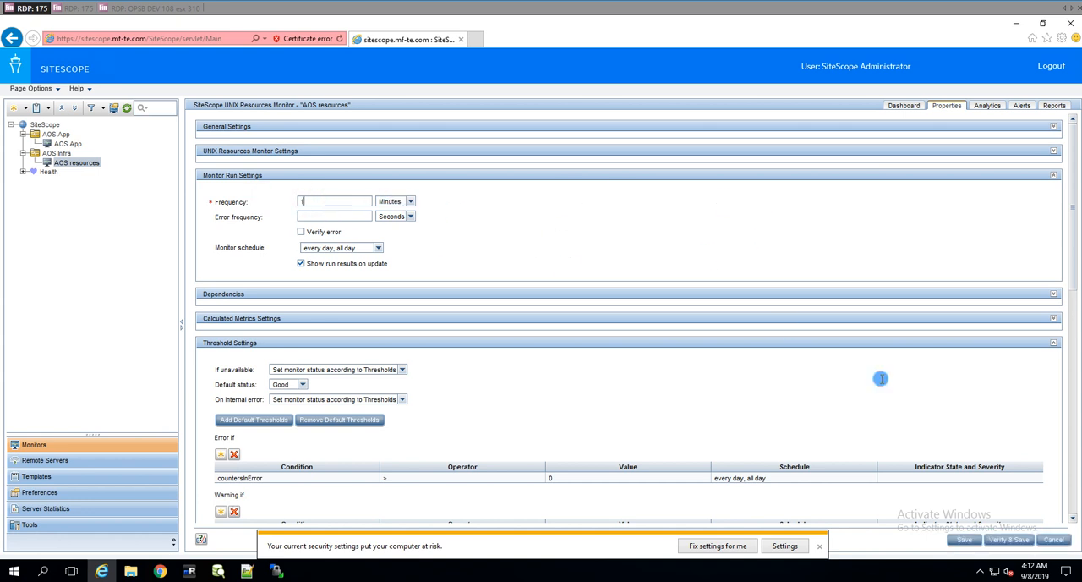
click(1005, 541)
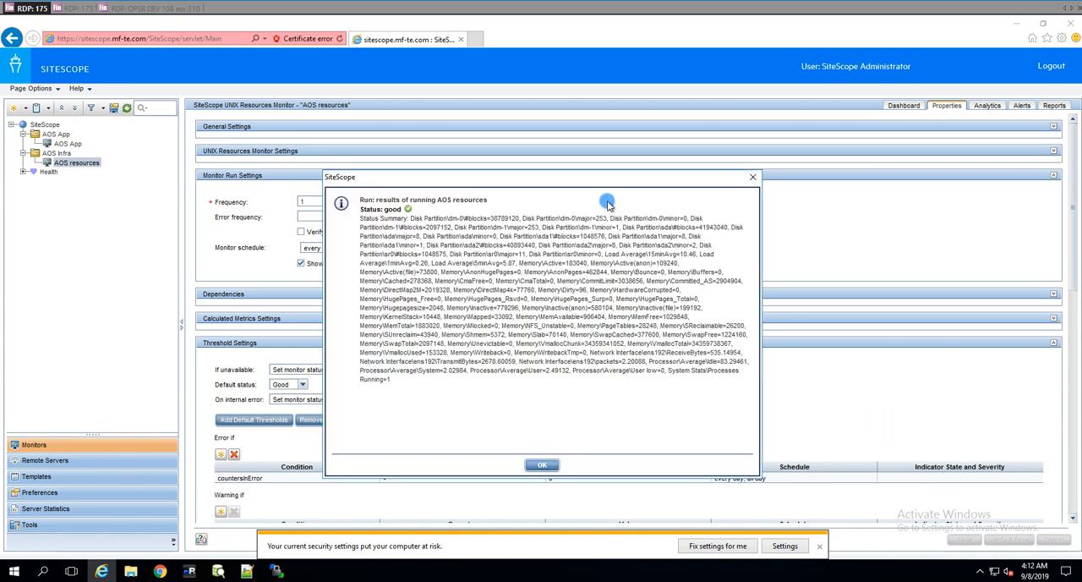
click(541, 467)
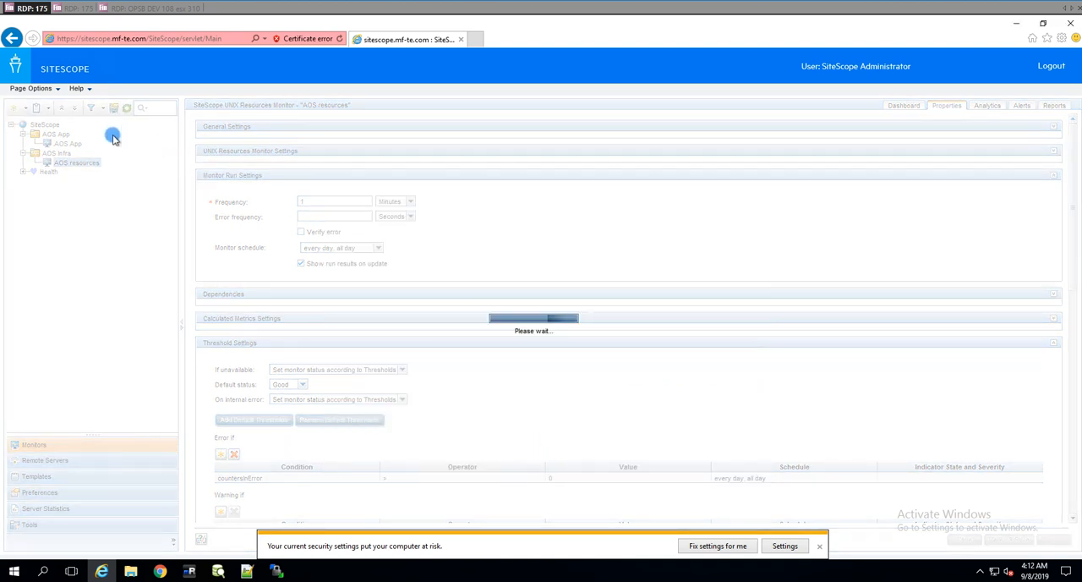
Step: Set the AOS App URL monitor's run frequency to 1 minute, verify and save it, and dismiss the run results
click(68, 143)
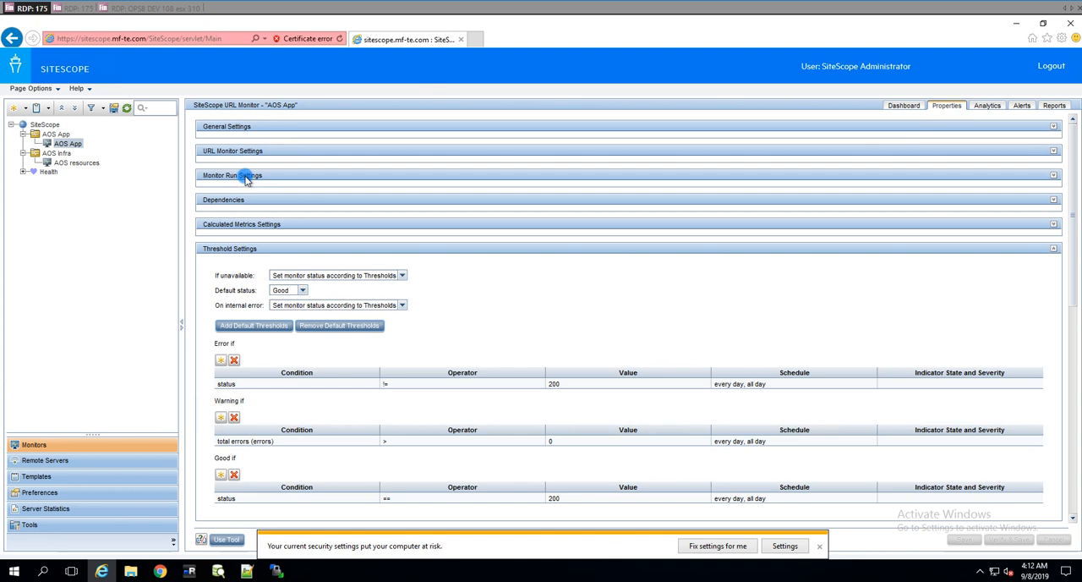
click(232, 176)
click(324, 203)
key(BackSpace)
click(1008, 538)
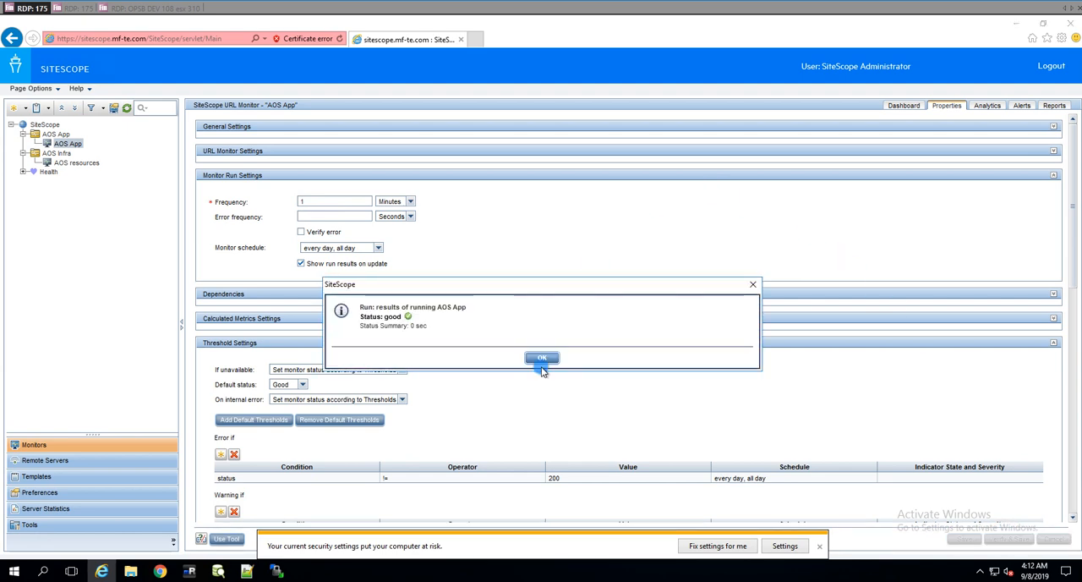
click(541, 357)
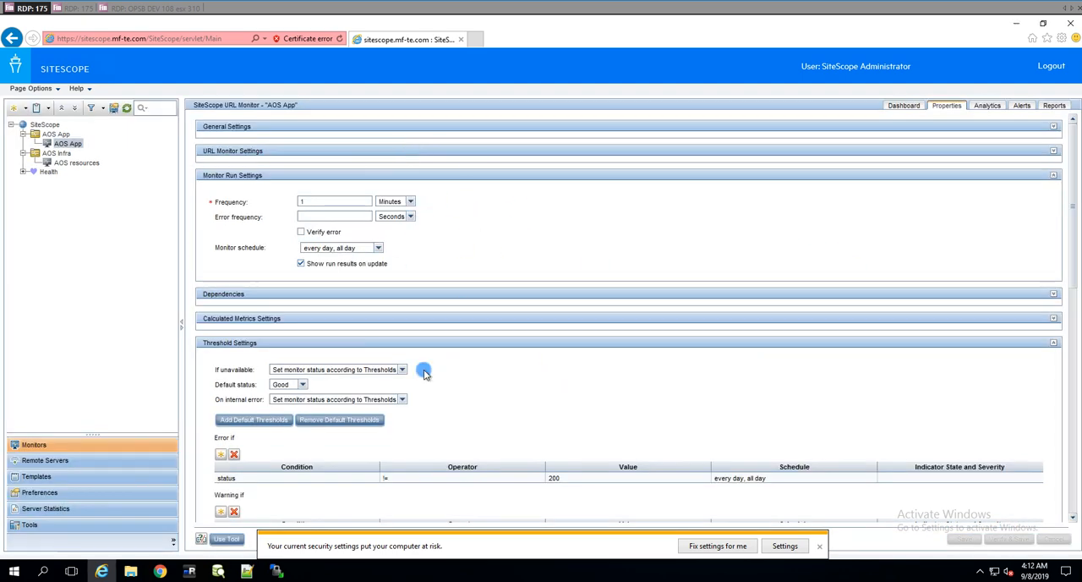
Step: View the AOS App monitor's dashboard counters and switch to DbVisualizer to look at the sis_mon_data row count
click(904, 105)
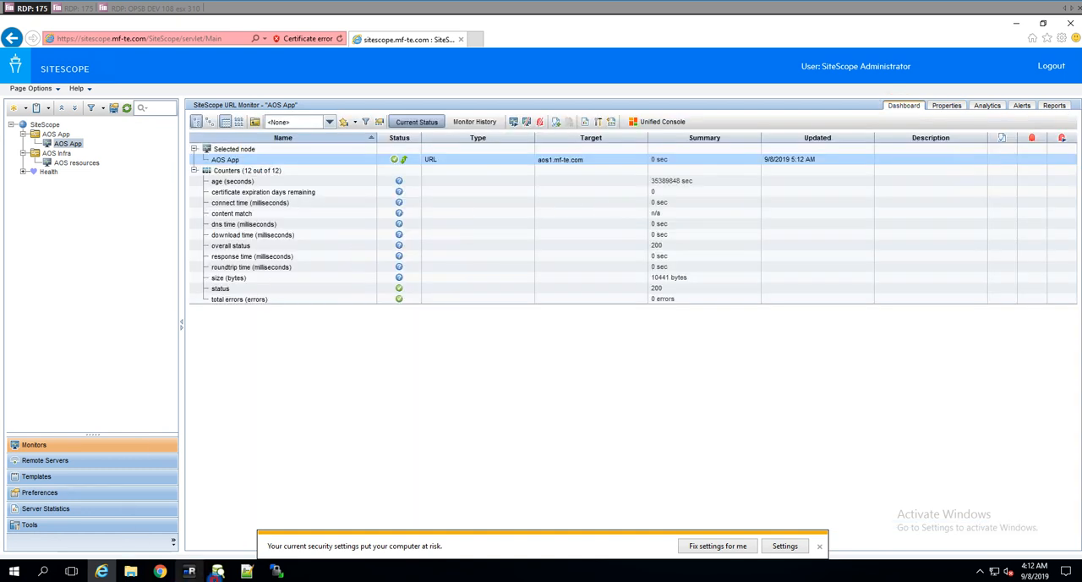
click(218, 571)
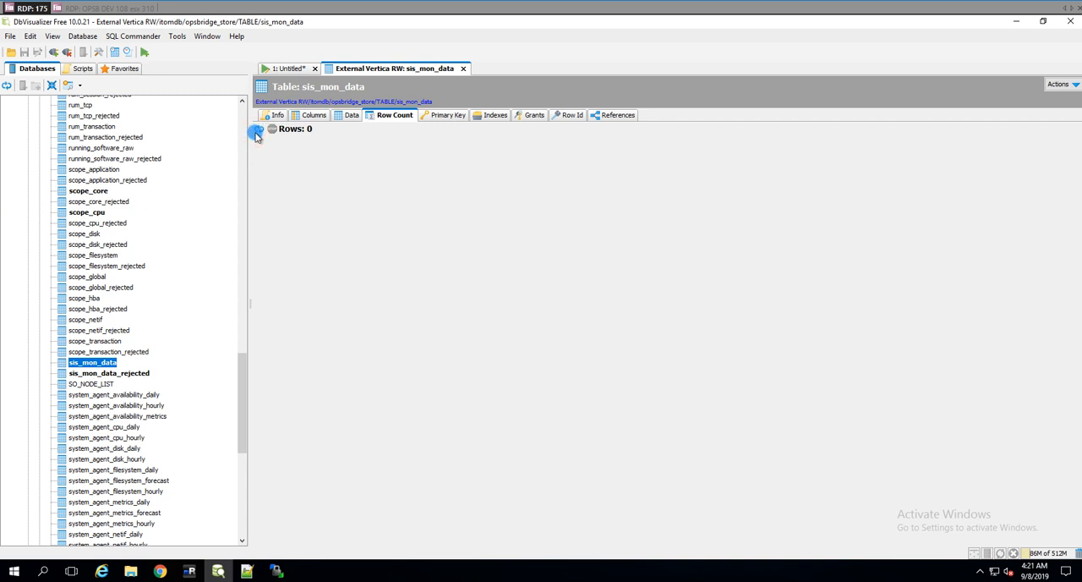
Step: In mRemoteNG's sitescope session, find the SiteScope service in the Services console and stop it
click(190, 571)
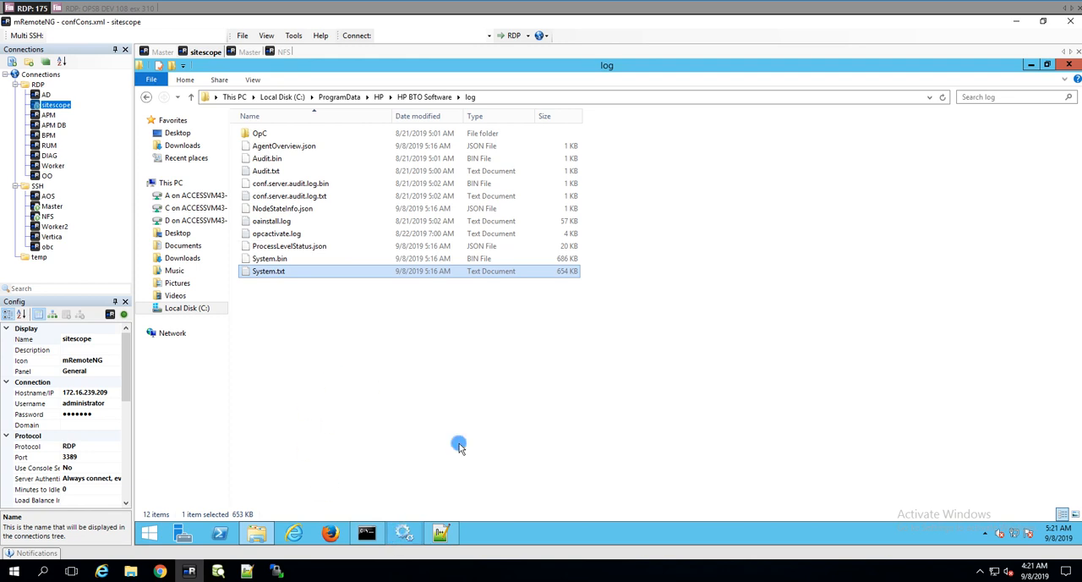
click(366, 533)
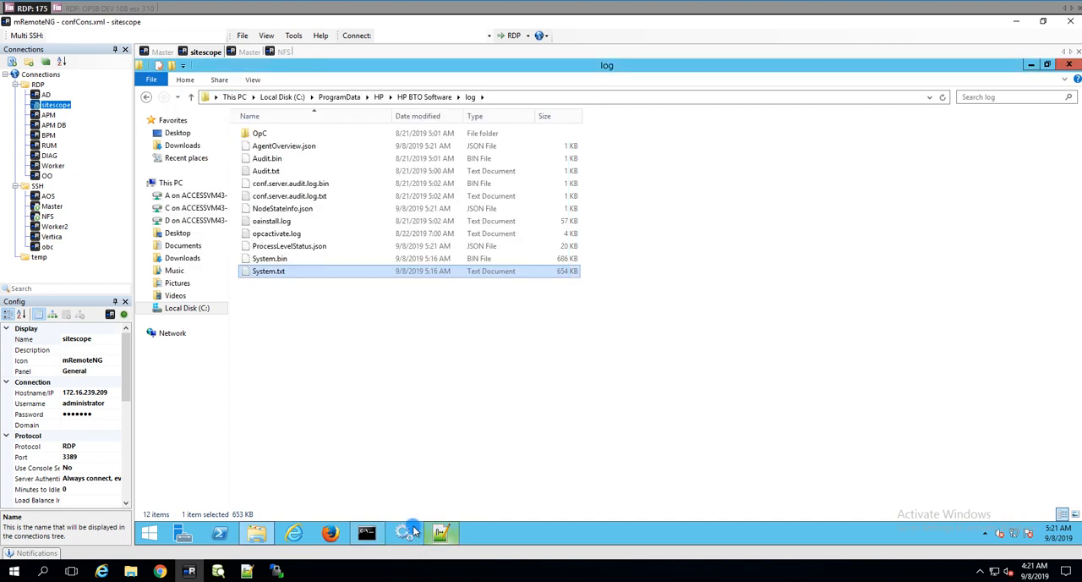
click(408, 533)
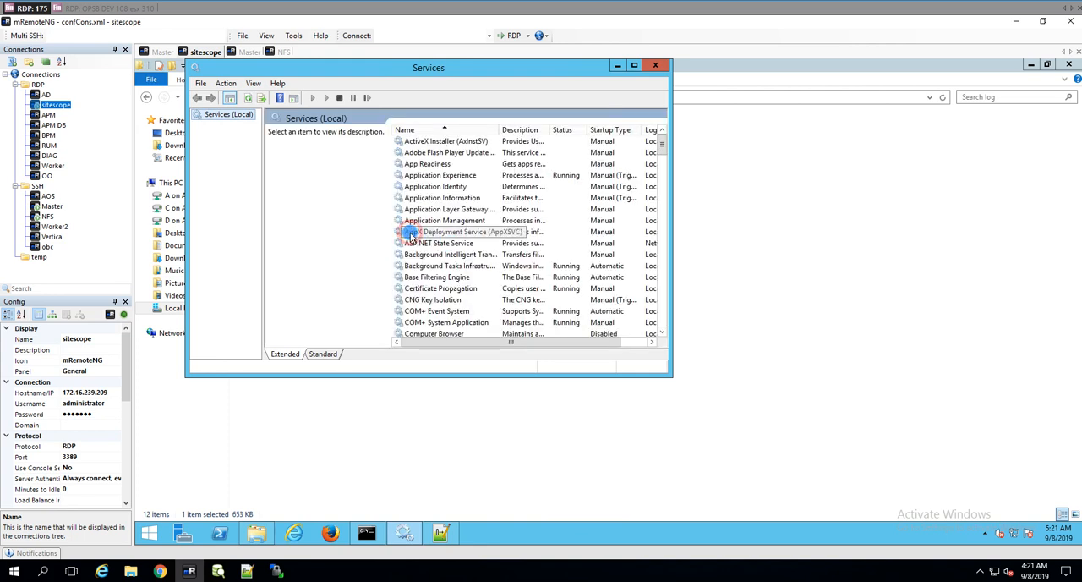
click(410, 235)
text(sitescope)
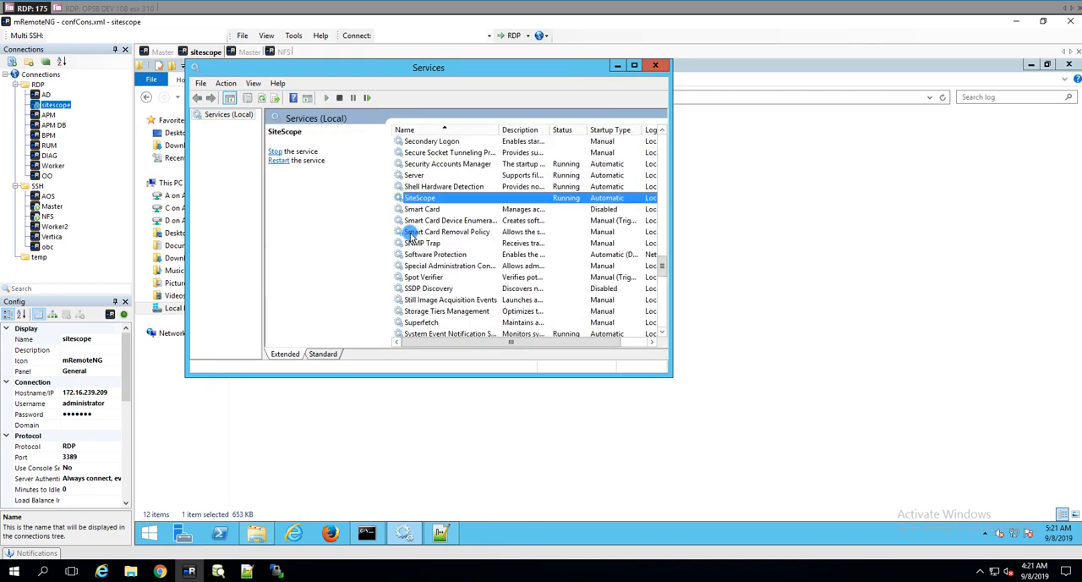
right_click(443, 199)
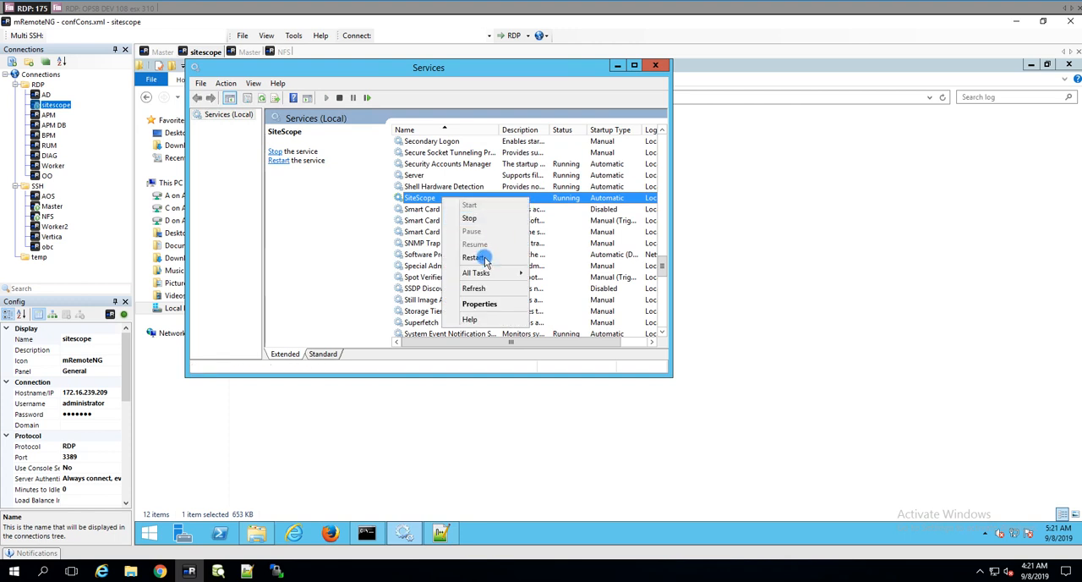
click(482, 220)
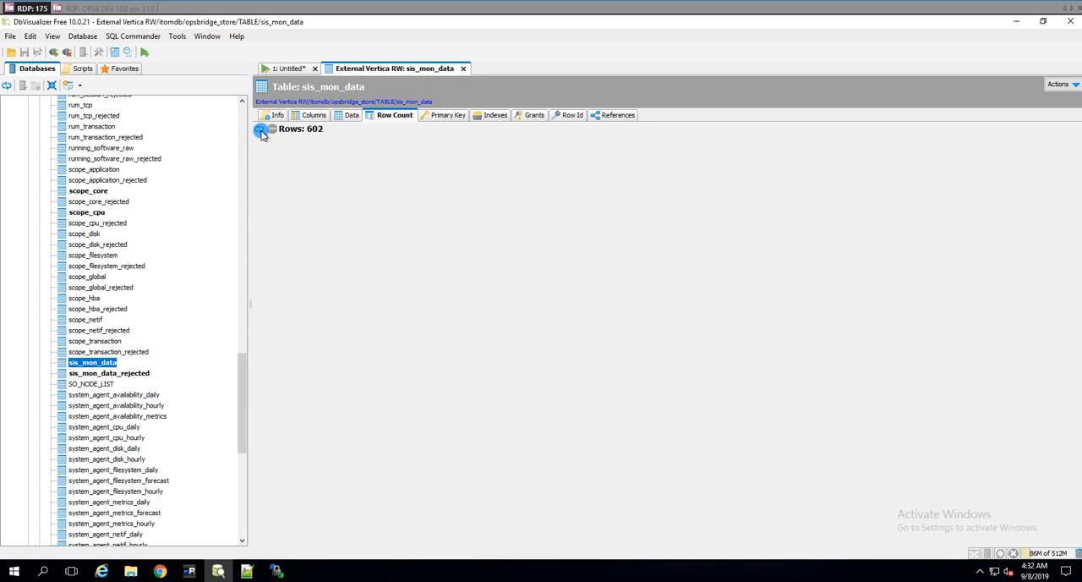
Step: Display the data rows of the sis_mon_data table in DbVisualizer and look through the surrounding tables in the database tree
click(347, 115)
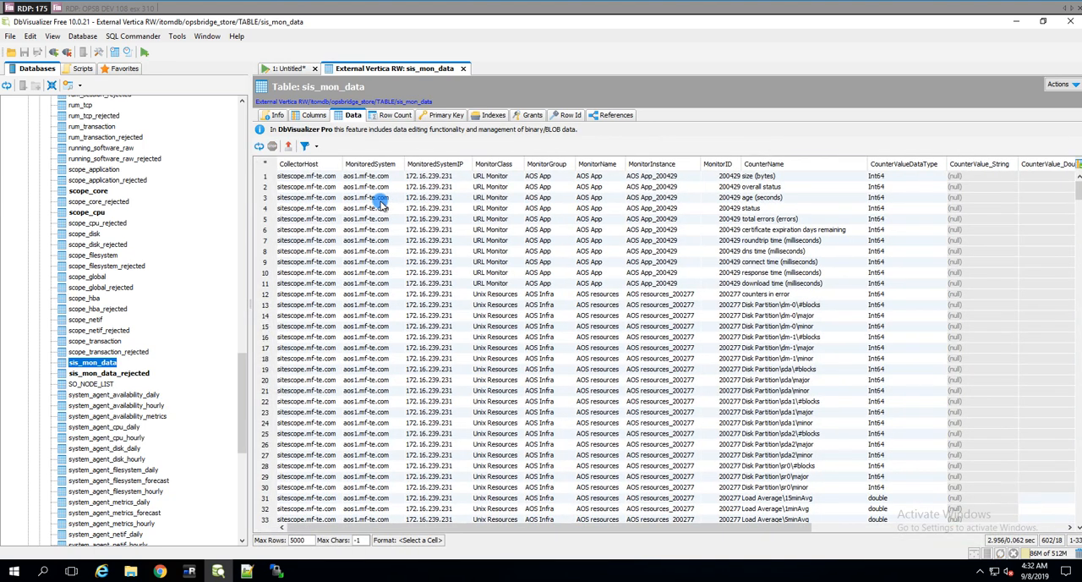
drag(243, 372, 241, 442)
scroll(240, 443, down, 6)
drag(239, 434, 247, 361)
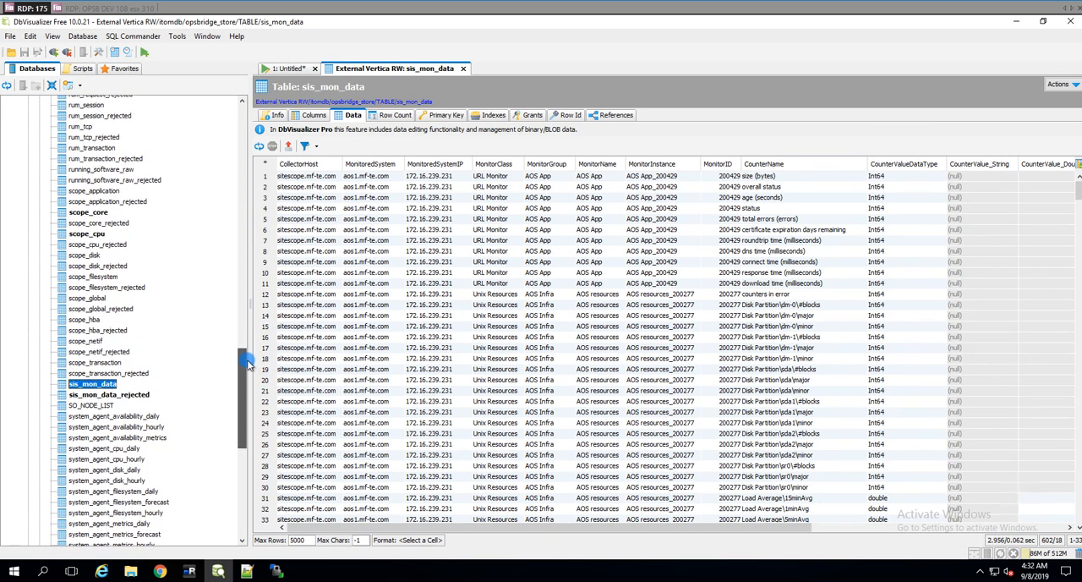